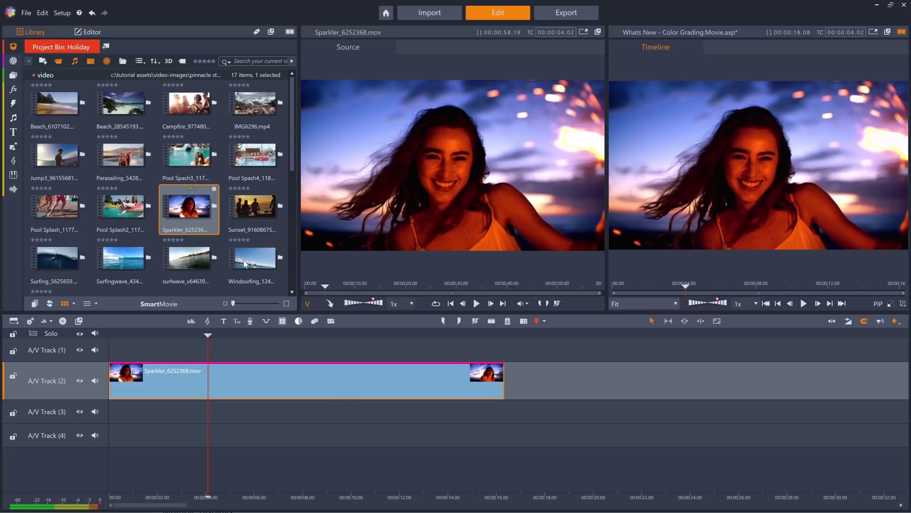
- In Color > Basic, try Auto White Balance and Auto Tone on the Sparkler clip, then turn both off
click(95, 33)
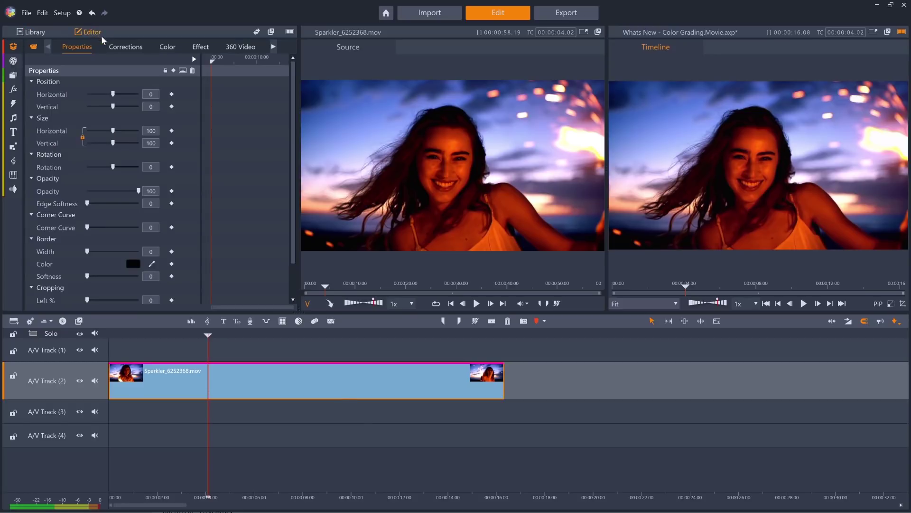
click(172, 50)
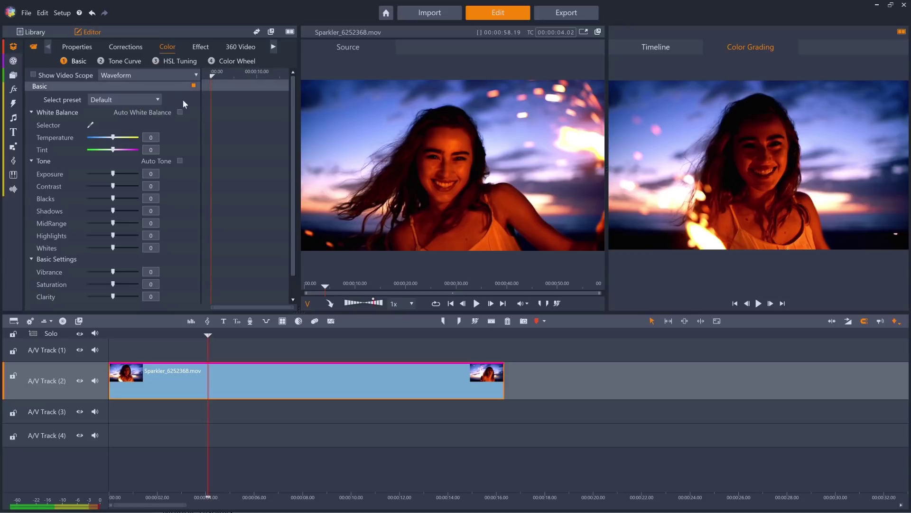
click(180, 112)
click(180, 112)
click(180, 161)
click(180, 161)
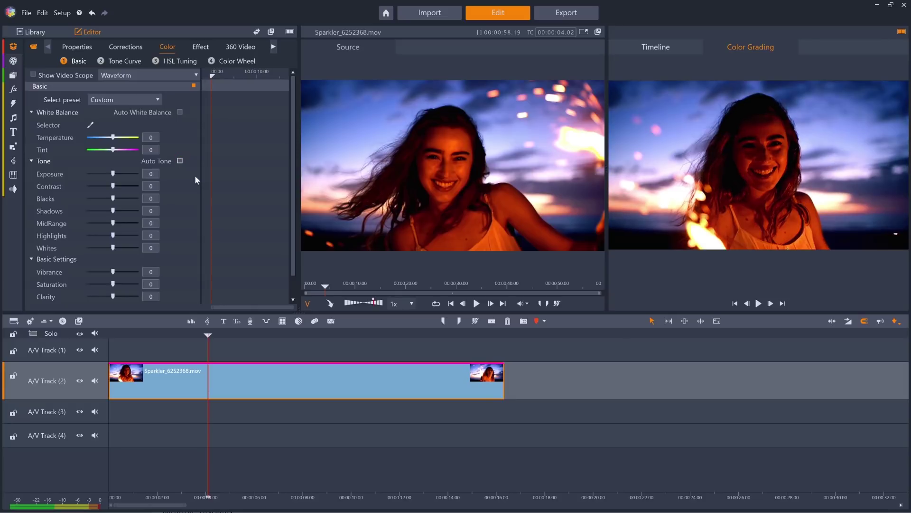
- Try the IWLTBAP Aspen - Standard.cube LUT, reset LUT Profile to None, and go to Tone Curve
click(292, 281)
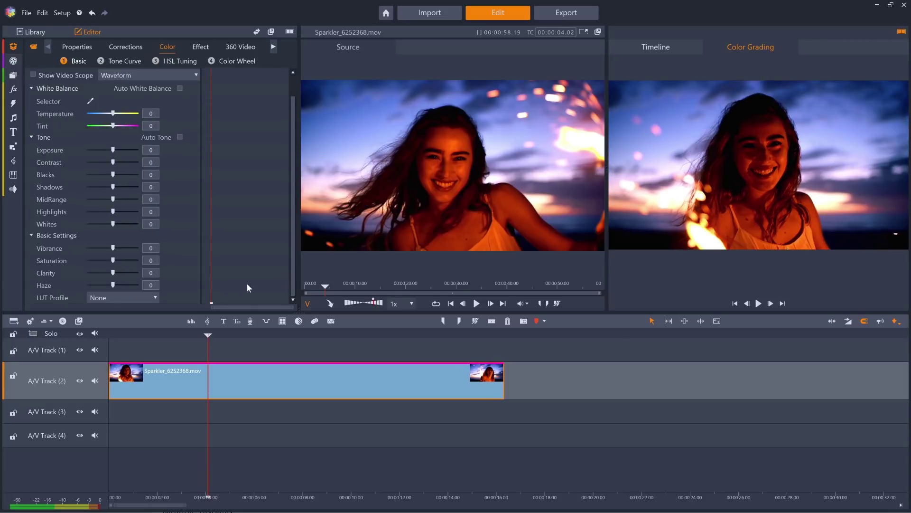
click(156, 297)
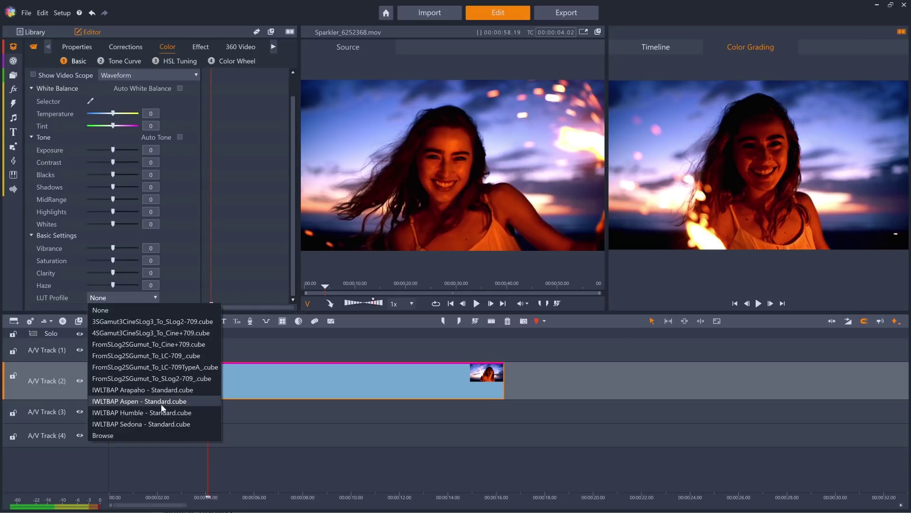
click(161, 405)
click(147, 298)
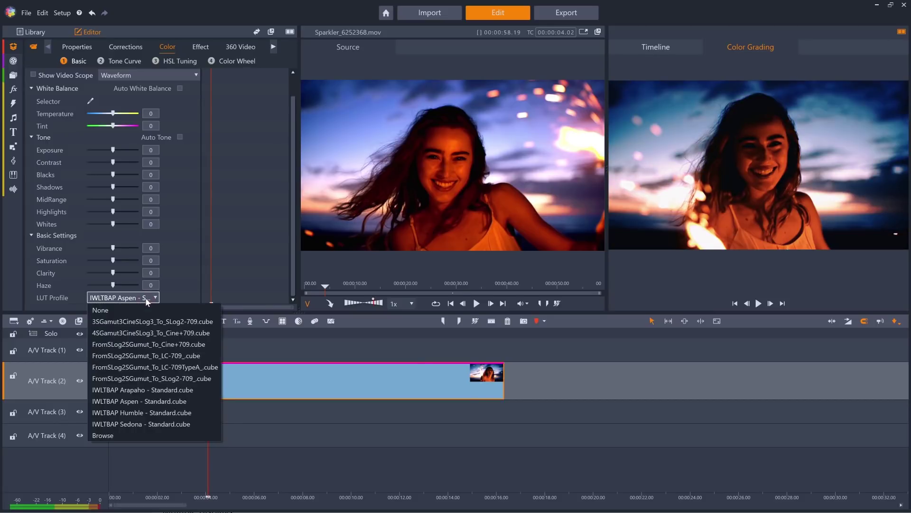
click(144, 309)
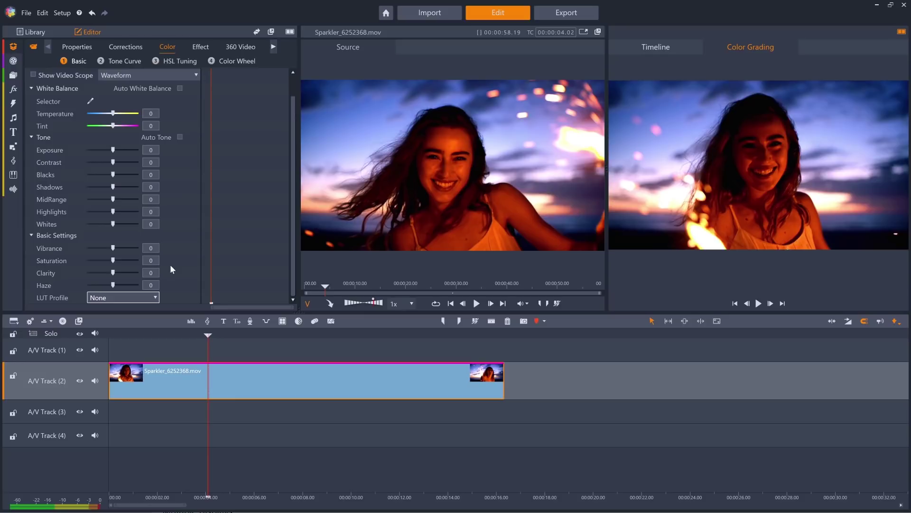
click(125, 61)
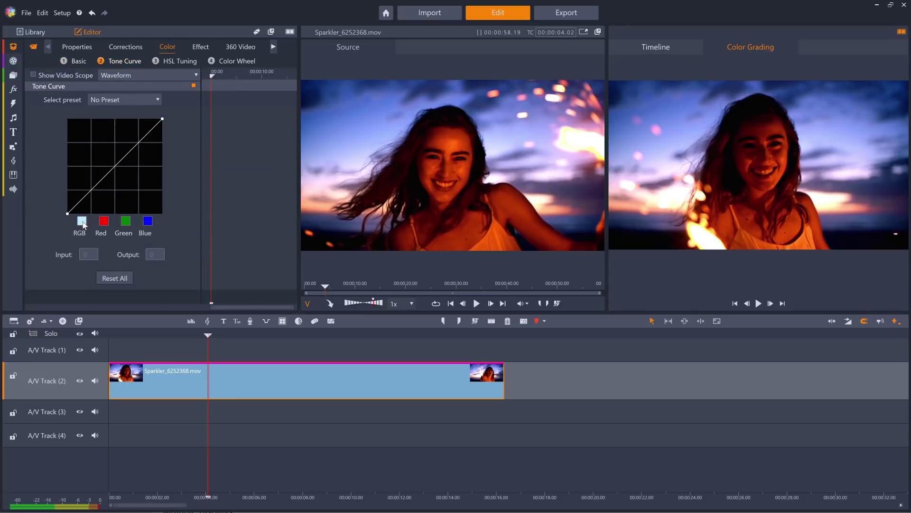
drag(125, 158, 121, 149)
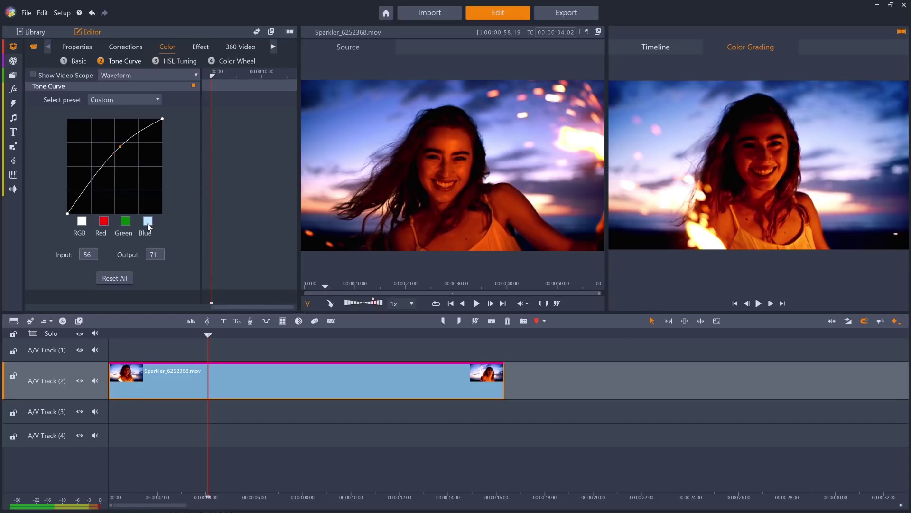
click(112, 278)
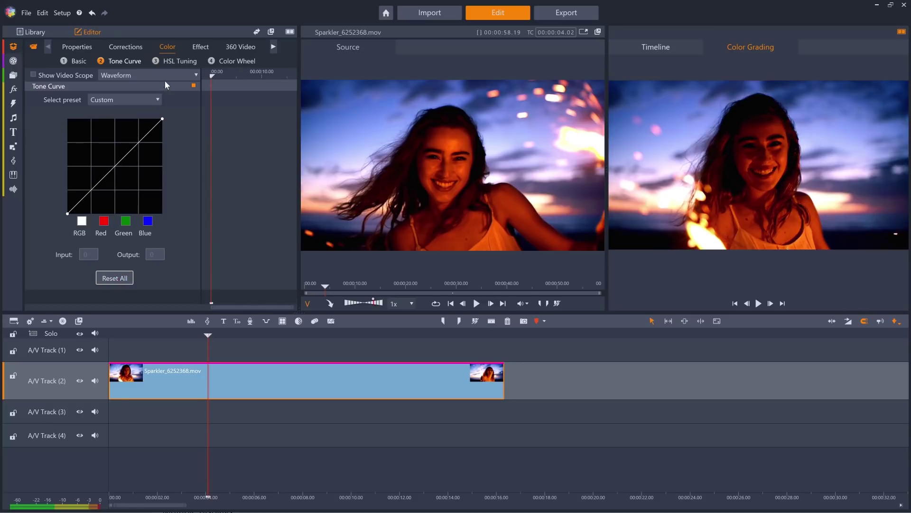
- In HSL Tuning, shift the red hue to 100 and desaturate the sky's Cyan and Blue from the preview
click(170, 62)
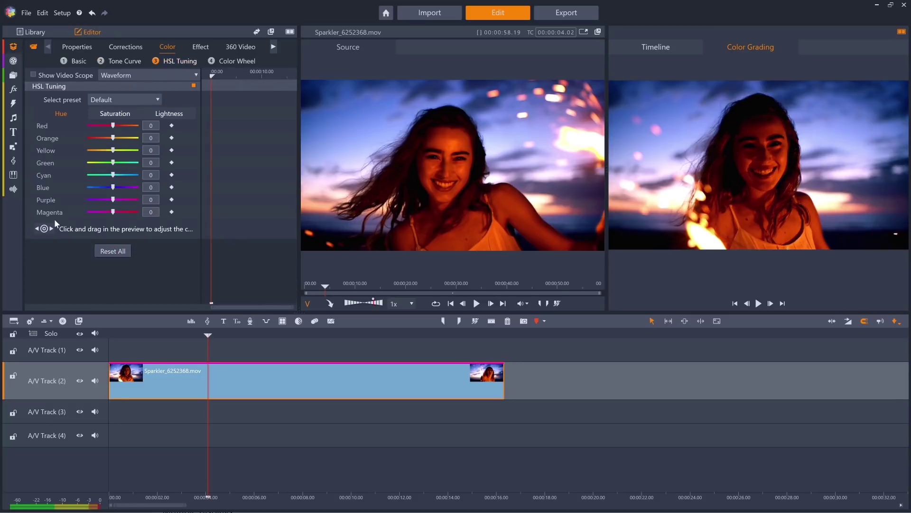
click(44, 229)
drag(790, 226, 871, 227)
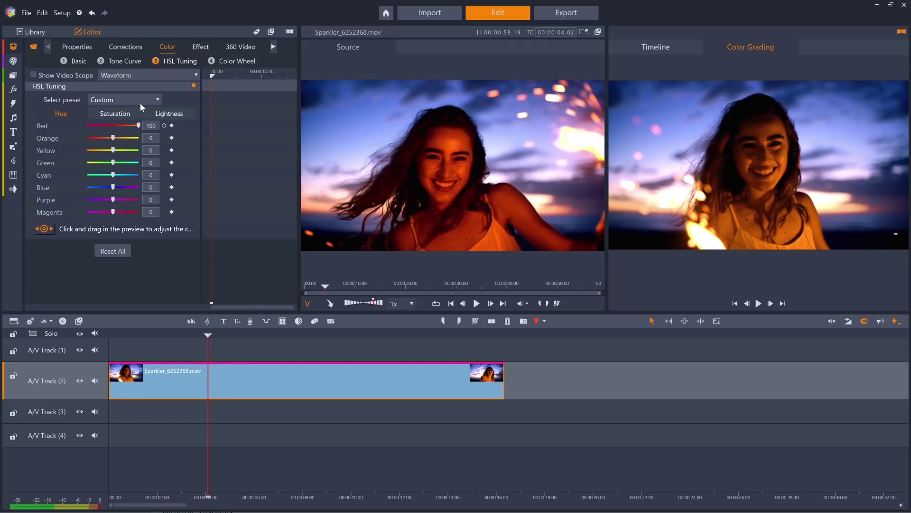
click(115, 114)
click(45, 231)
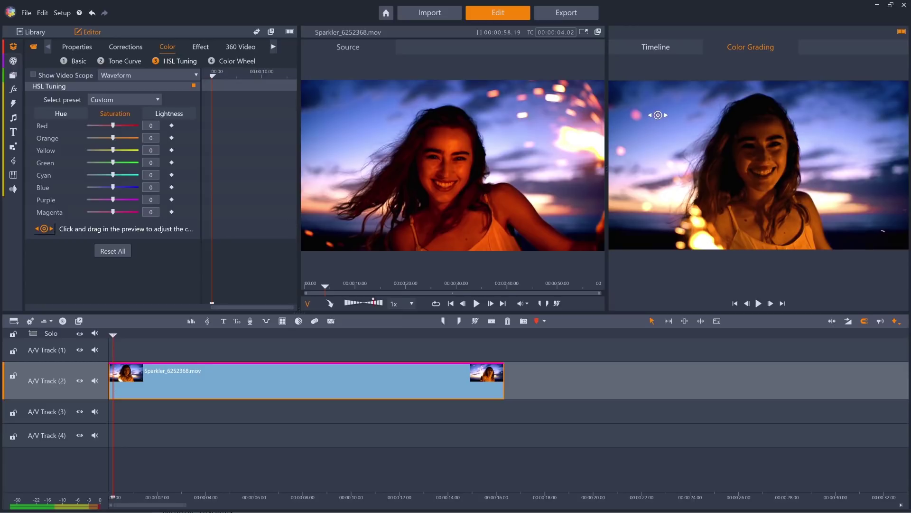
drag(658, 115, 591, 108)
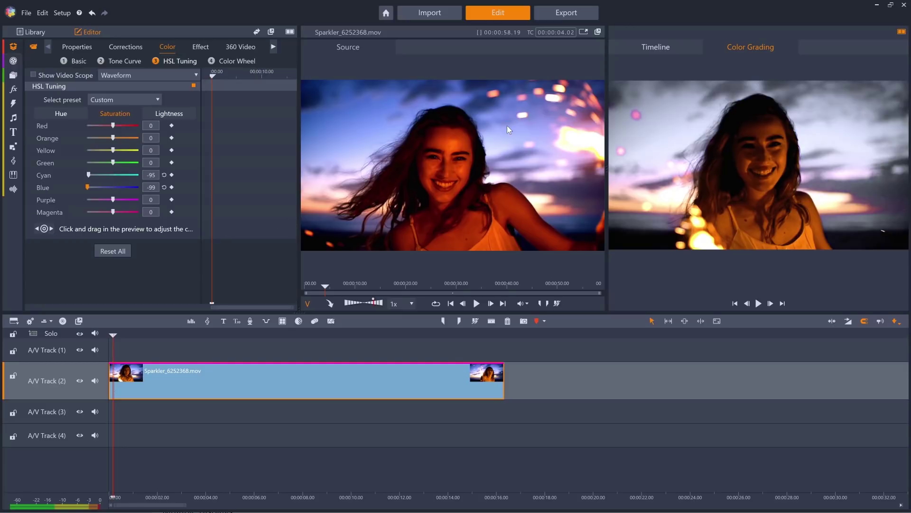
- Keyframe the Cyan and Blue saturation, play the clip back, then reset all HSL values to 0
click(172, 187)
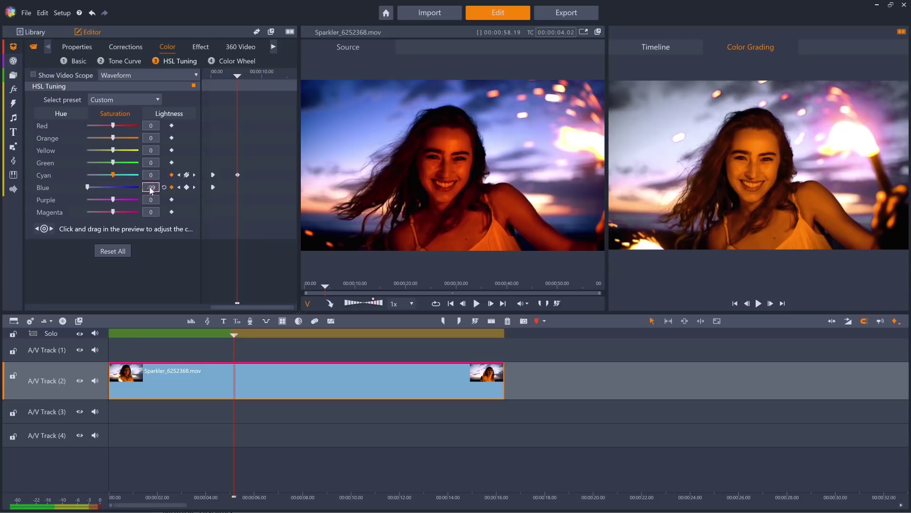
click(180, 188)
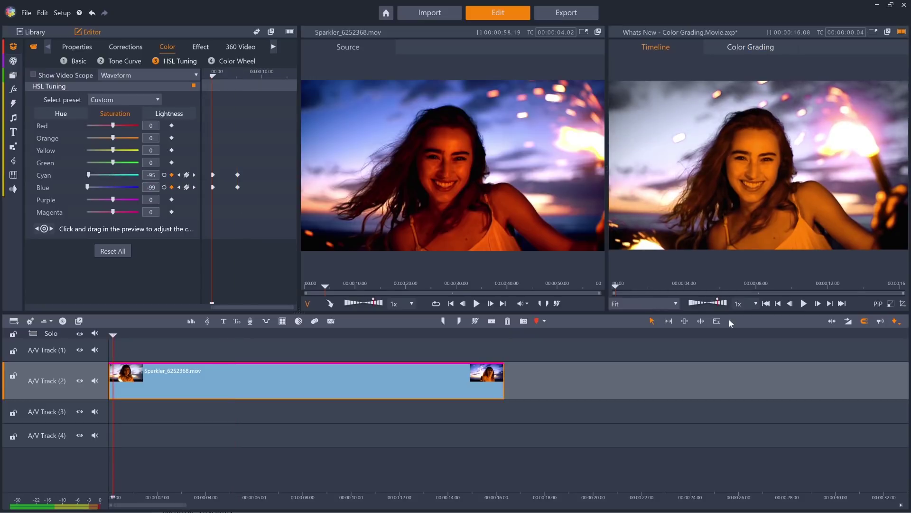
click(803, 304)
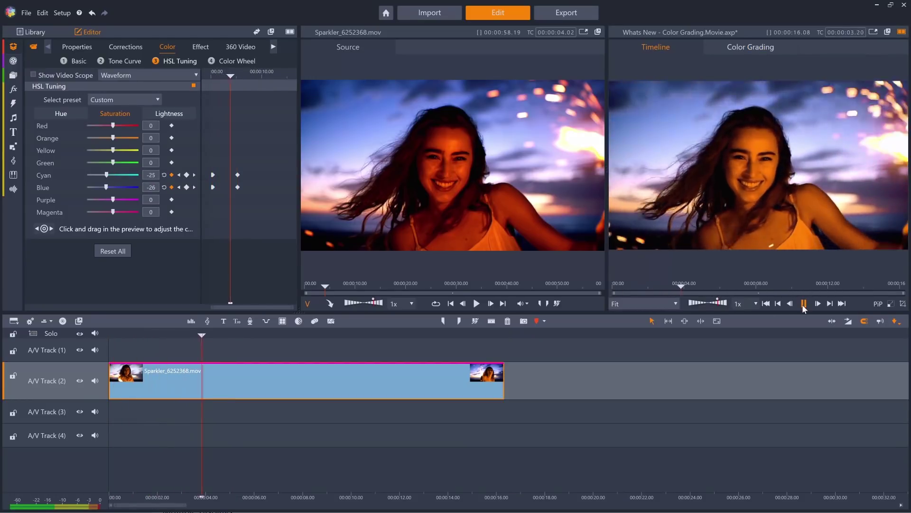
click(802, 303)
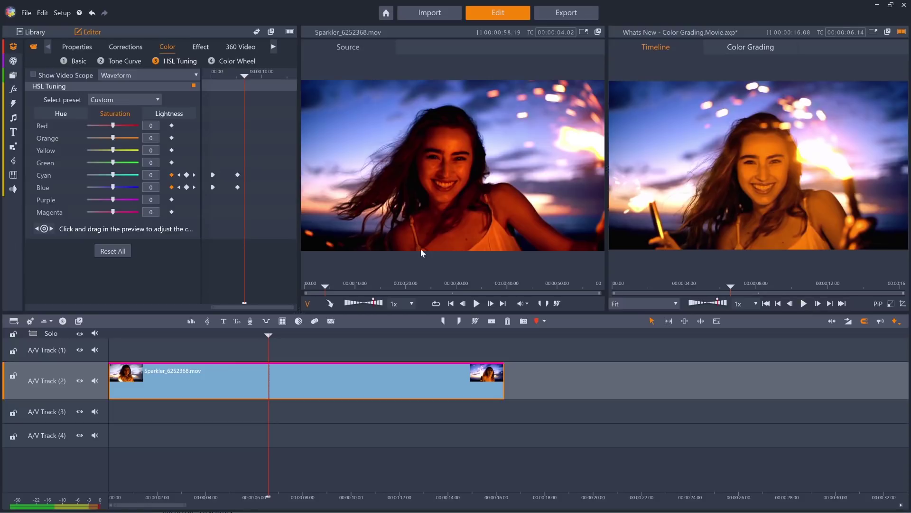
click(120, 250)
click(226, 61)
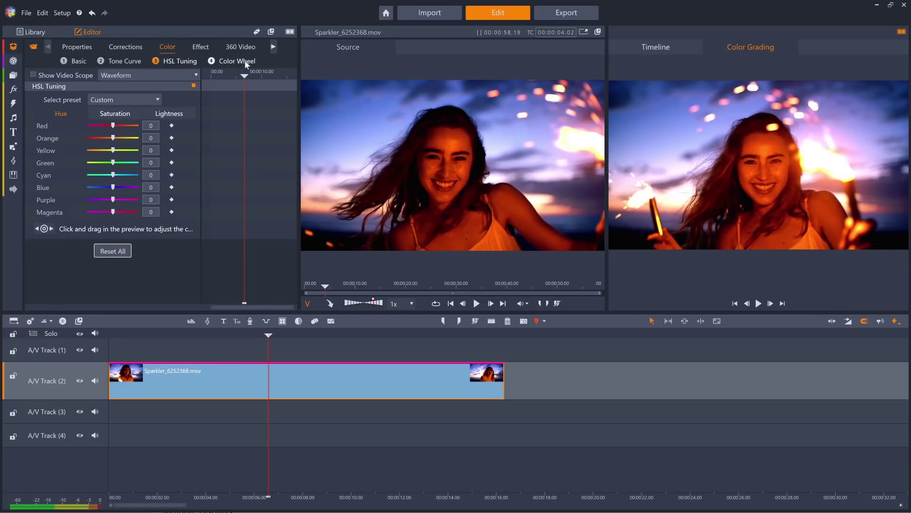
- Drag the Midtones, Highlights and Shadows colour wheel handles to tint each tonal range
drag(170, 220, 169, 207)
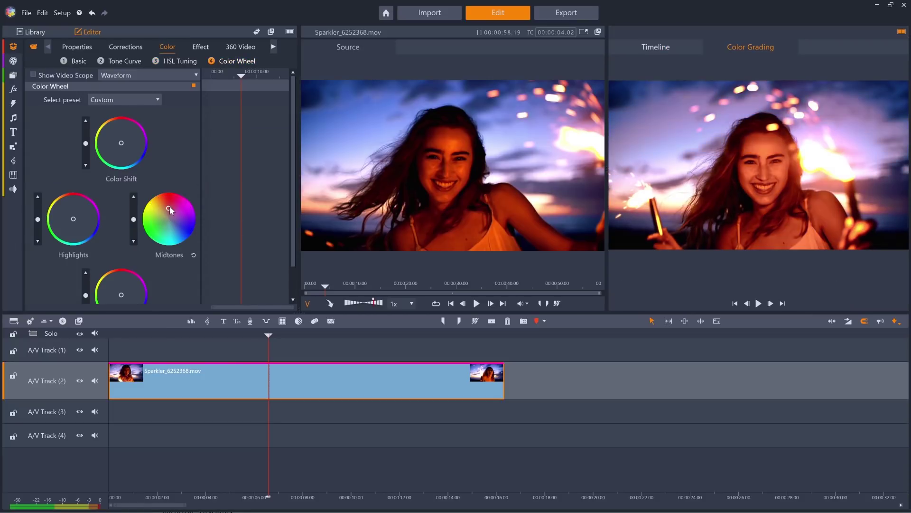
drag(73, 219, 67, 213)
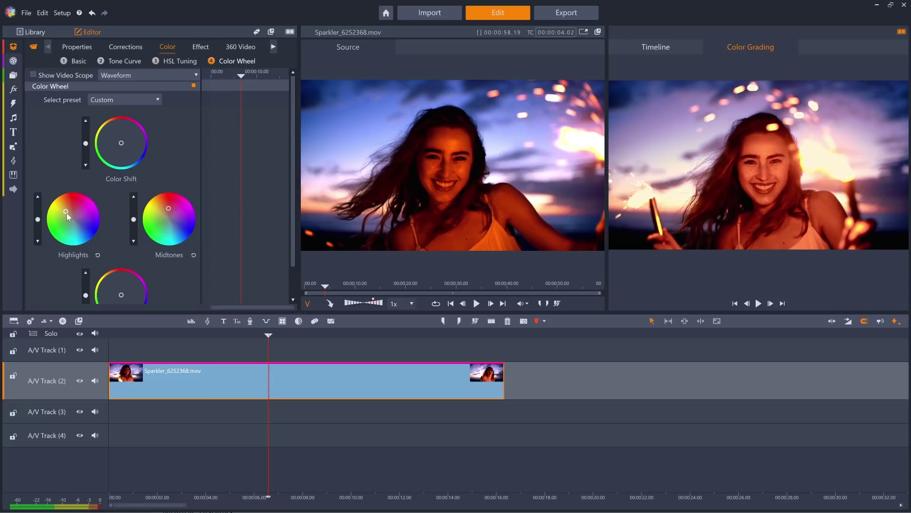
click(292, 280)
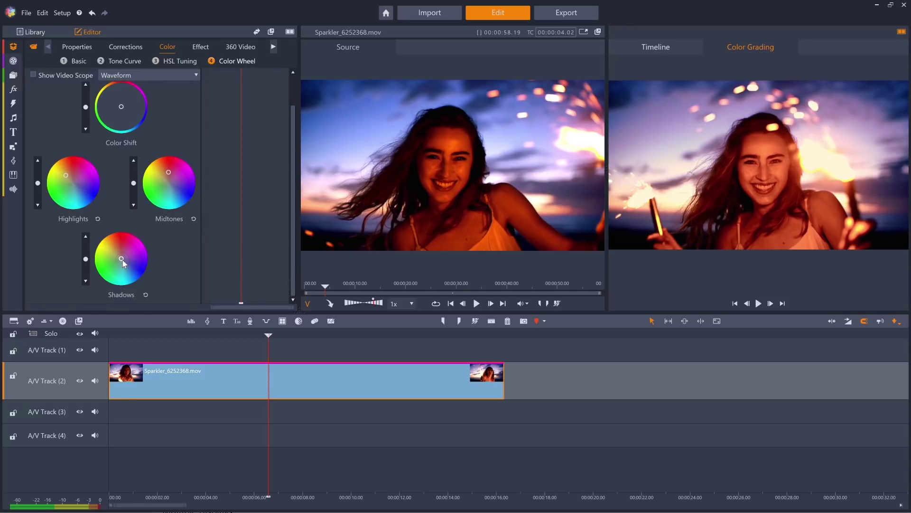
drag(122, 260, 134, 269)
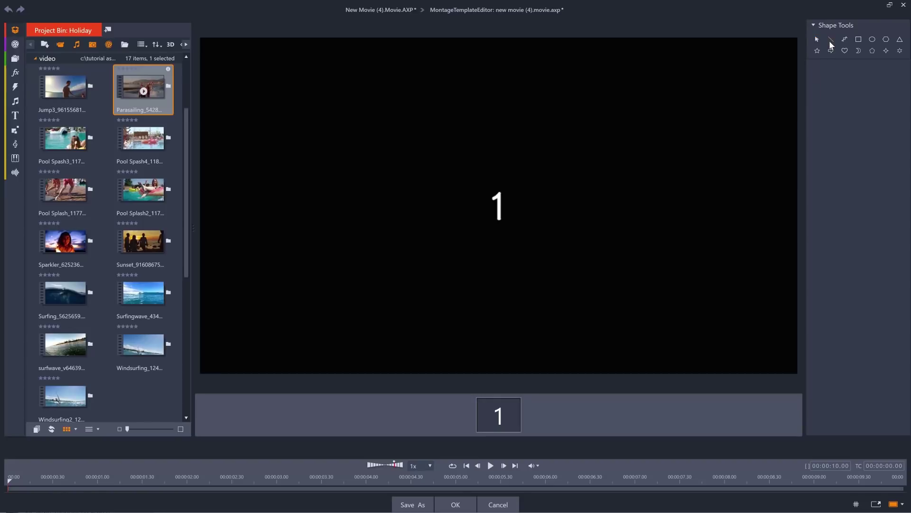
- Split the frame with a diagonal line and add a circular third zone at the lower right
mouse_move(451, 44)
mouse_down()
mouse_move(380, 142)
mouse_move(343, 345)
mouse_move(319, 372)
mouse_up()
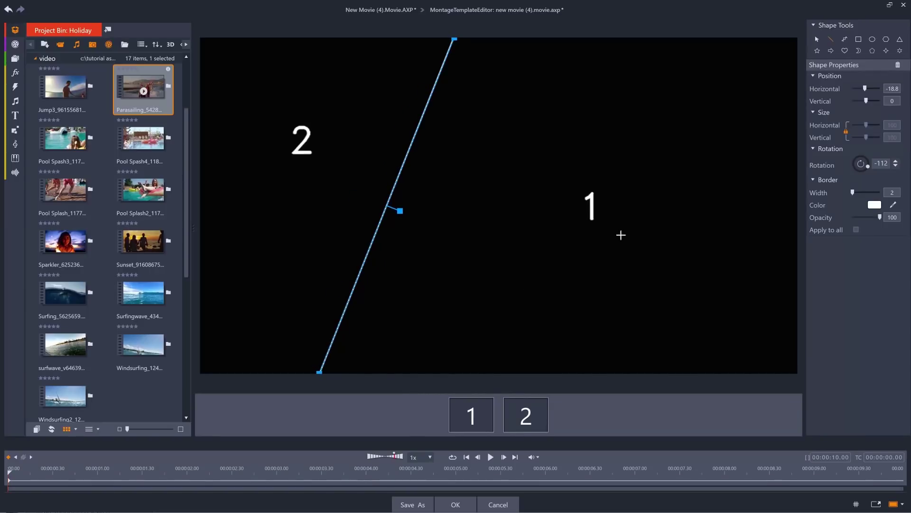
click(873, 40)
drag(658, 243, 744, 290)
drag(751, 353, 786, 389)
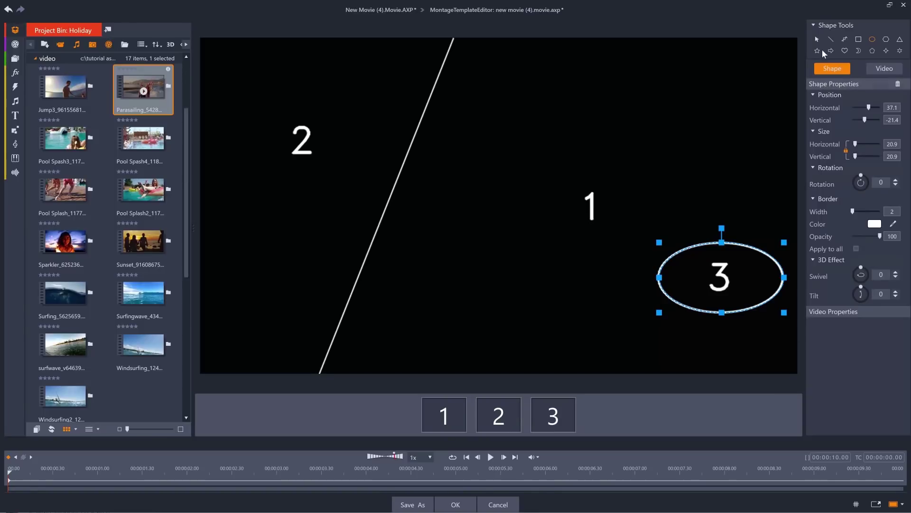
click(817, 39)
drag(722, 328, 722, 364)
- Drag the IMG5474.mov waterslide, Sunset and Parasailing clips into the three zones
drag(184, 236, 189, 321)
drag(65, 322, 401, 272)
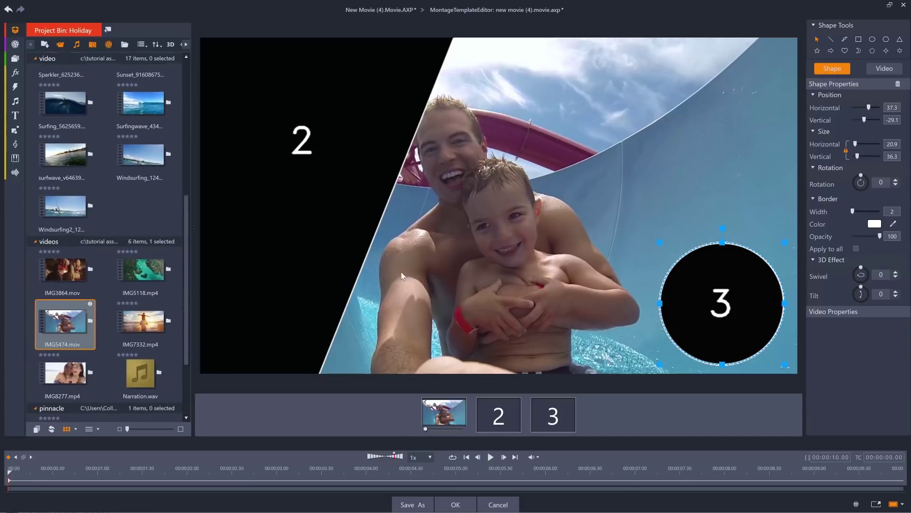
drag(186, 223, 187, 155)
drag(156, 195, 750, 290)
scroll(184, 96, up, 3)
drag(143, 189, 290, 233)
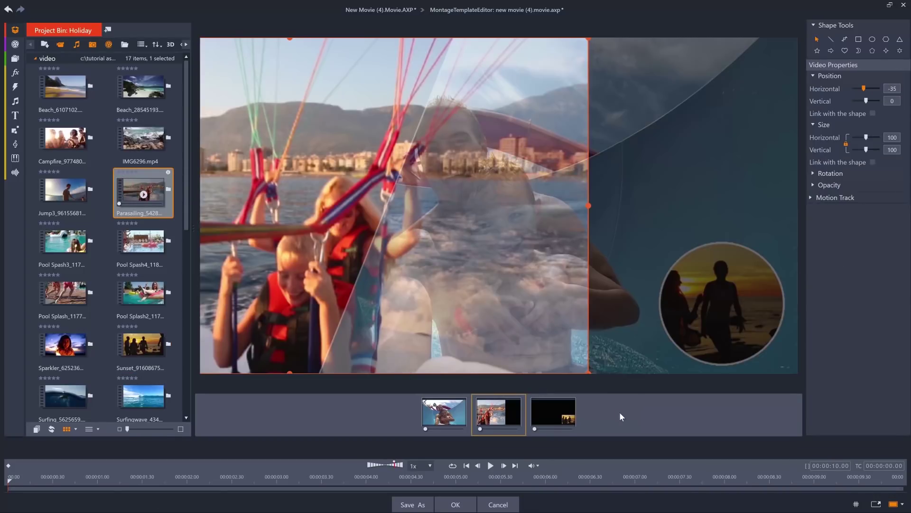
- At a later frame, move the sunset circle to the upper right and rotate the split line to 90
click(618, 413)
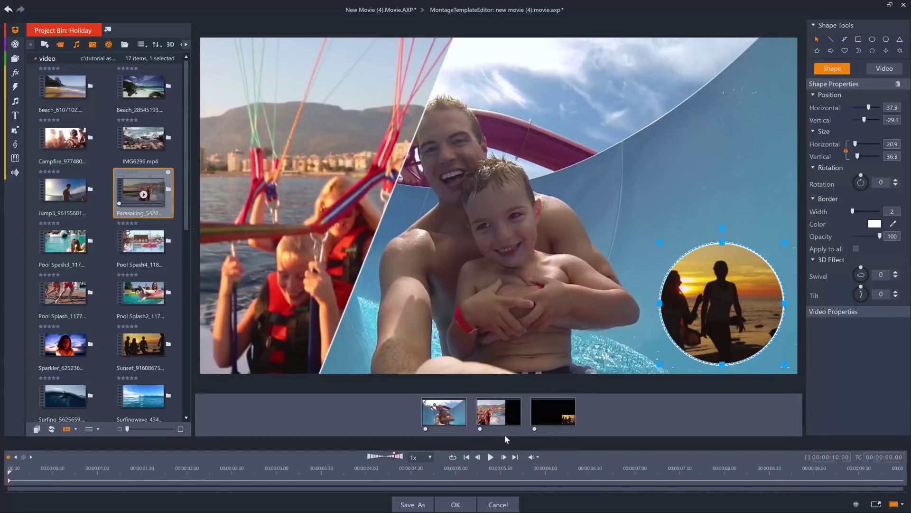
click(324, 473)
drag(716, 312, 723, 119)
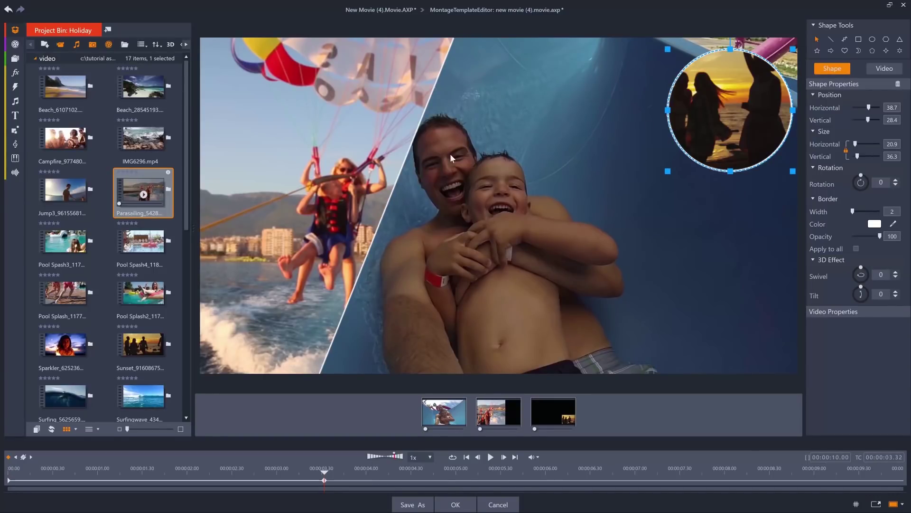
click(399, 177)
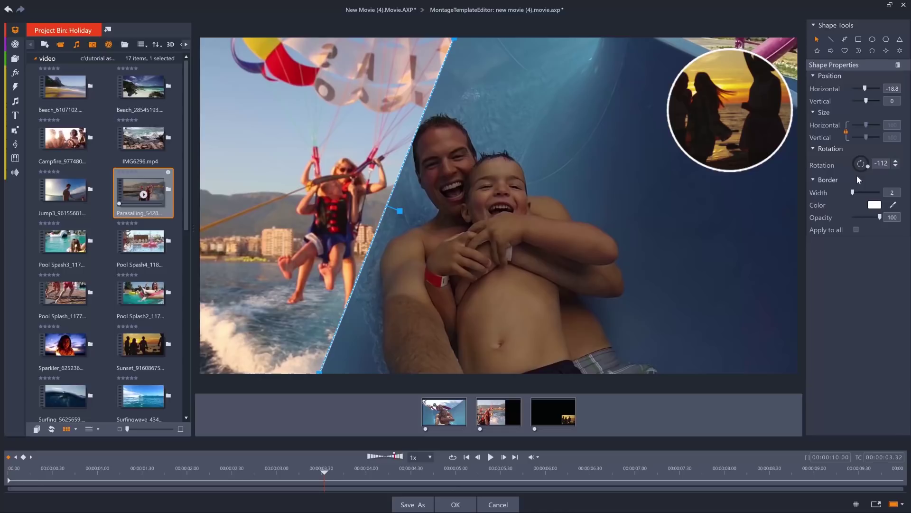
double_click(881, 163)
text(90)
key(Return)
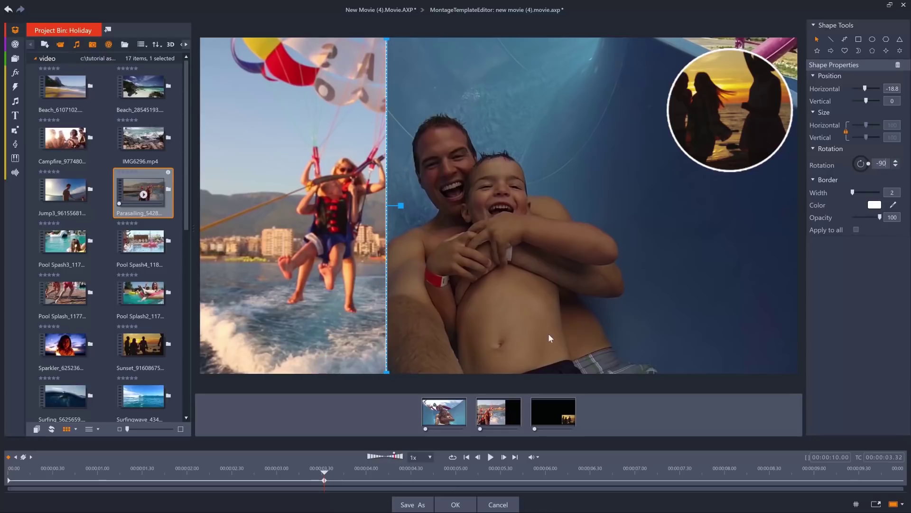
- Add a keyframe on the first zone's video and set its Horizontal position to 18
click(433, 412)
click(8, 466)
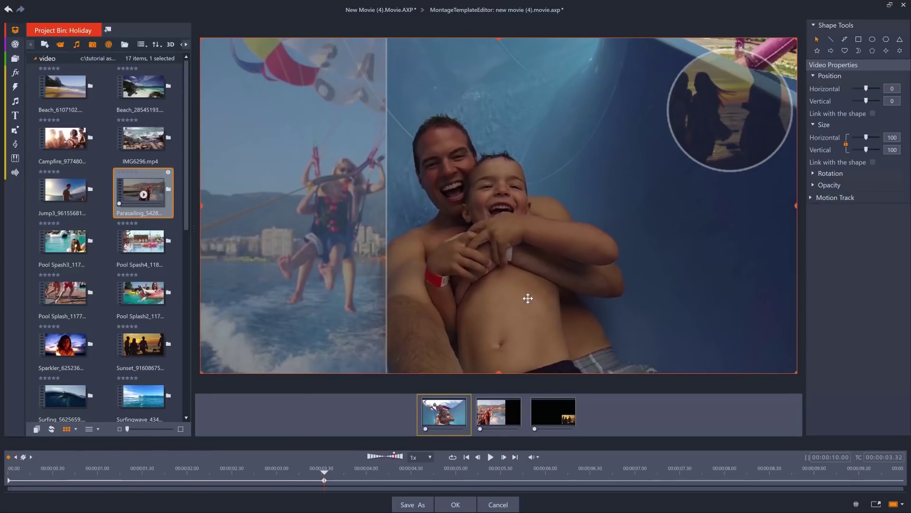
double_click(890, 90)
text(18)
key(Return)
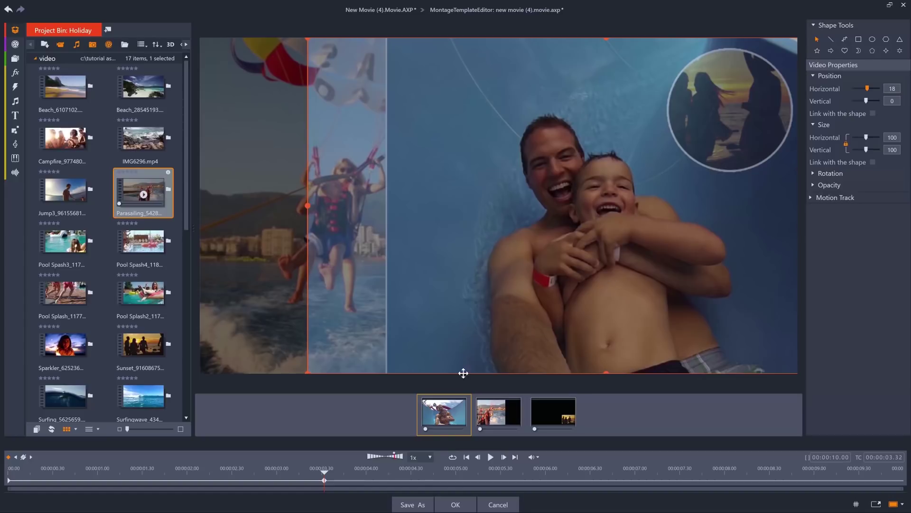
- Set the split line's Horizontal position to -5, then play the montage preview from the start
click(379, 420)
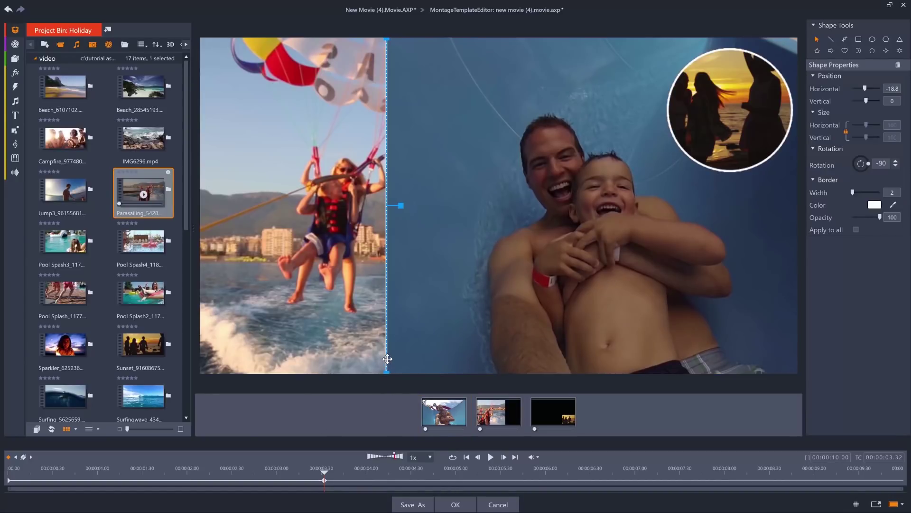
double_click(891, 89)
text(-5)
key(Return)
click(466, 457)
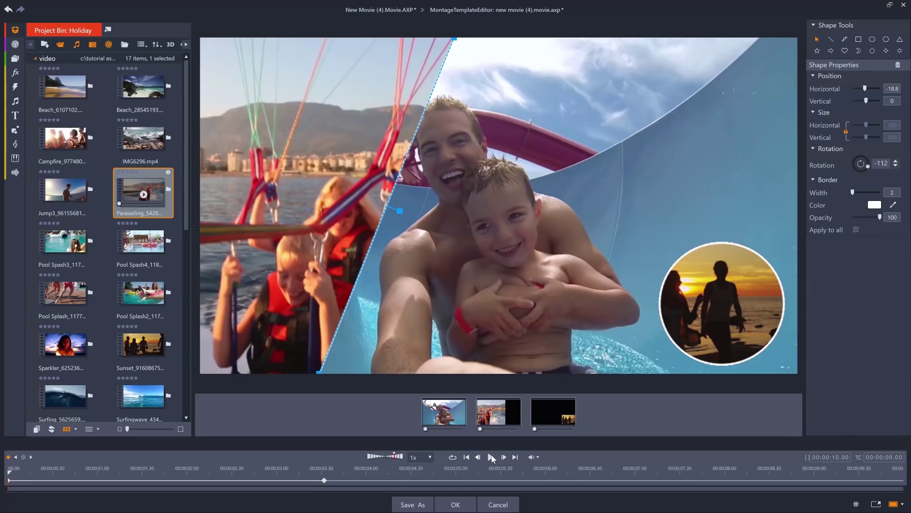
click(492, 457)
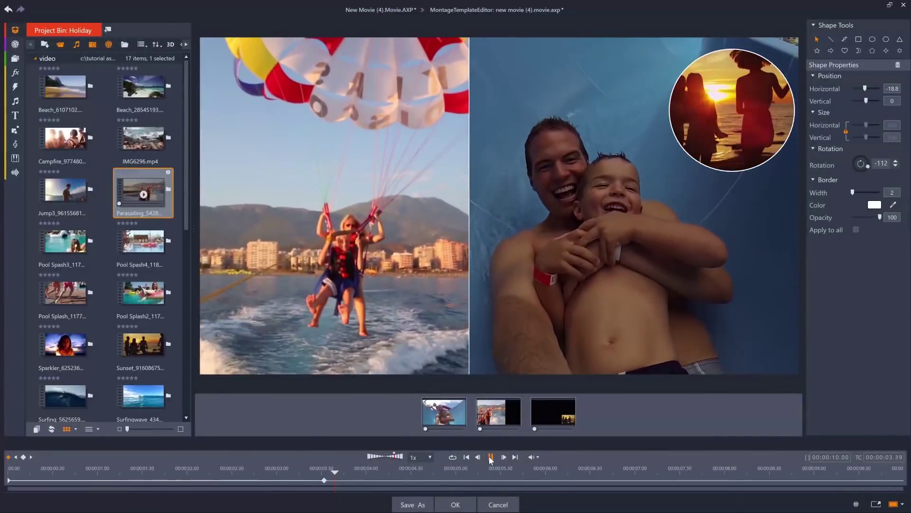
click(491, 458)
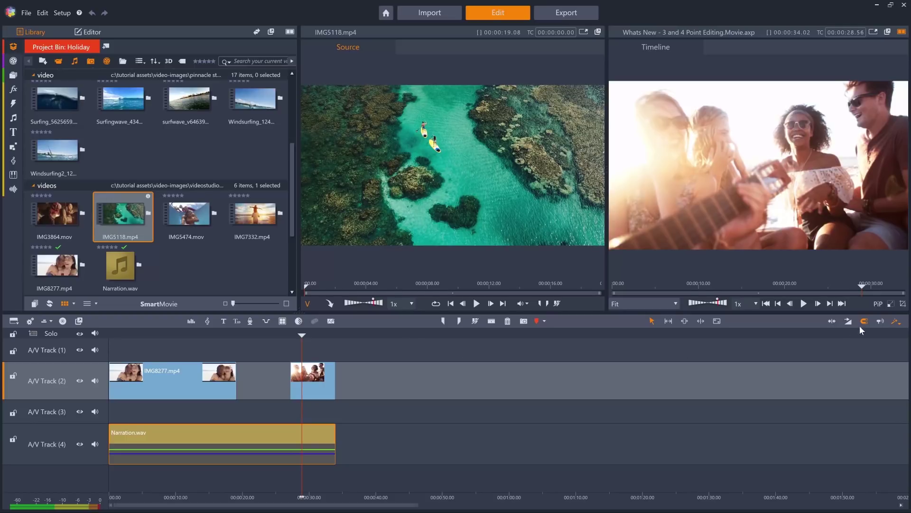
- Switch the timeline edit-mode dropdown to the 3/4-point editing mode
click(896, 323)
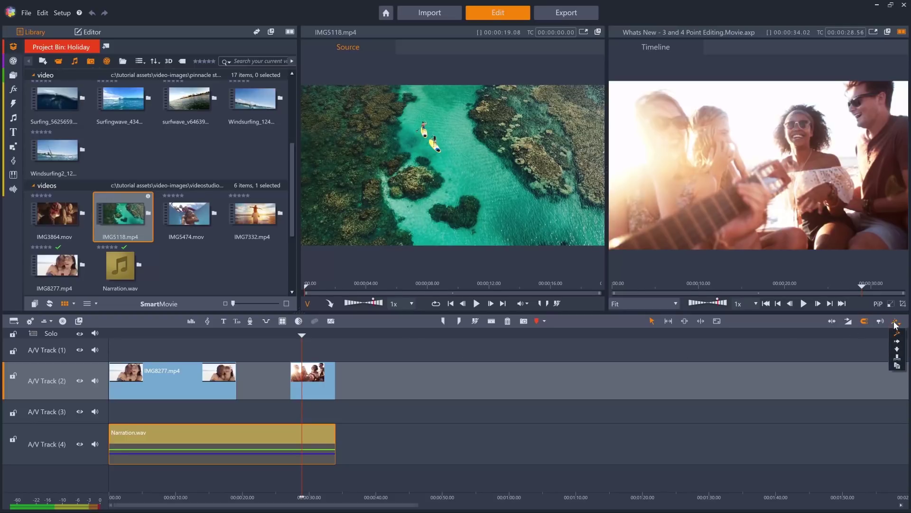
click(899, 361)
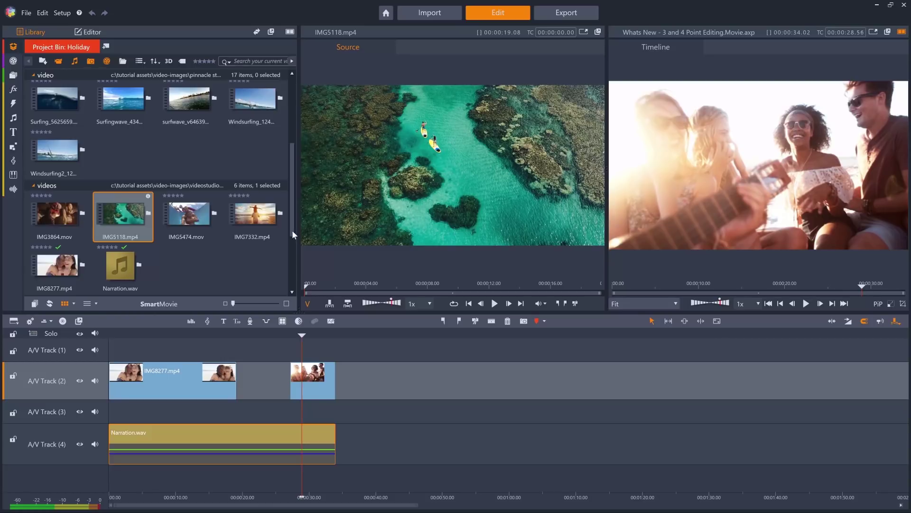
- Load IMG7332.mp4 into the Source player and mark in and out points around the A/V Track (2) gap
click(269, 217)
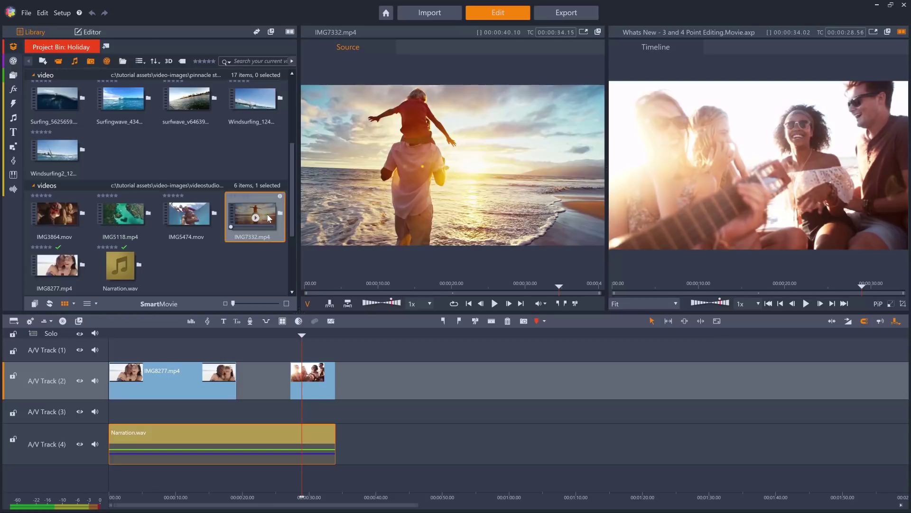
click(232, 333)
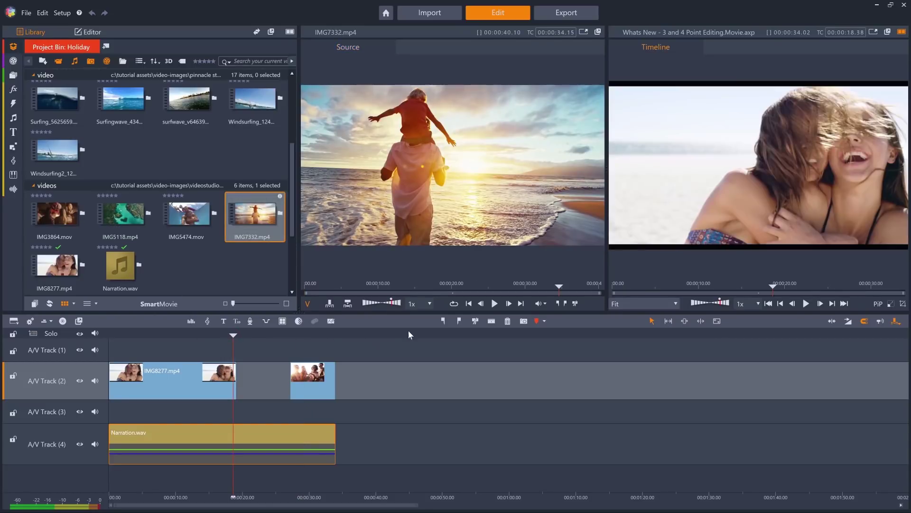
click(443, 322)
click(294, 335)
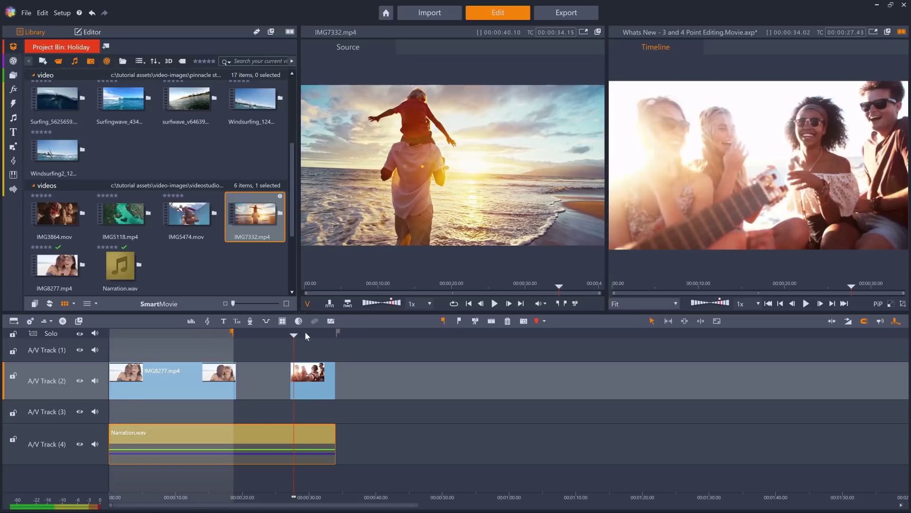
click(459, 321)
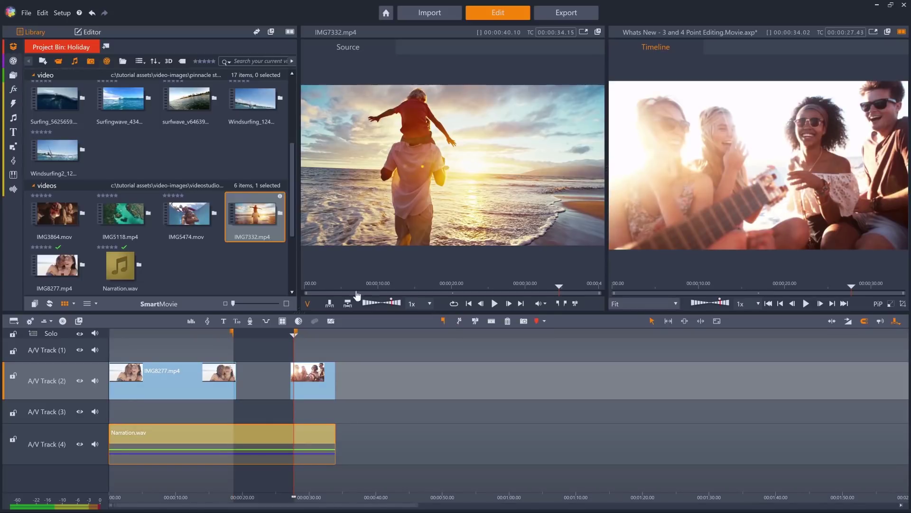
- Set source in at 12.19, trial an insert and undo it, then set an out point and Fit to Duration
drag(341, 287, 399, 286)
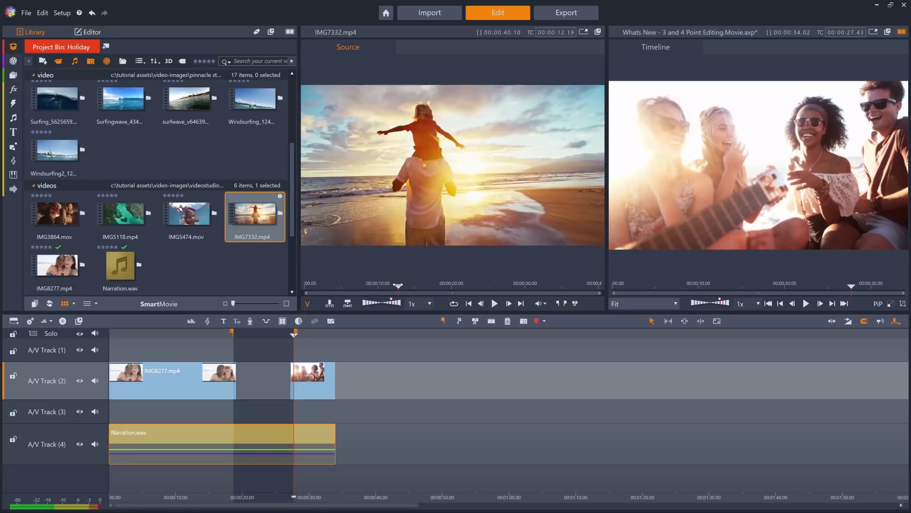
click(559, 304)
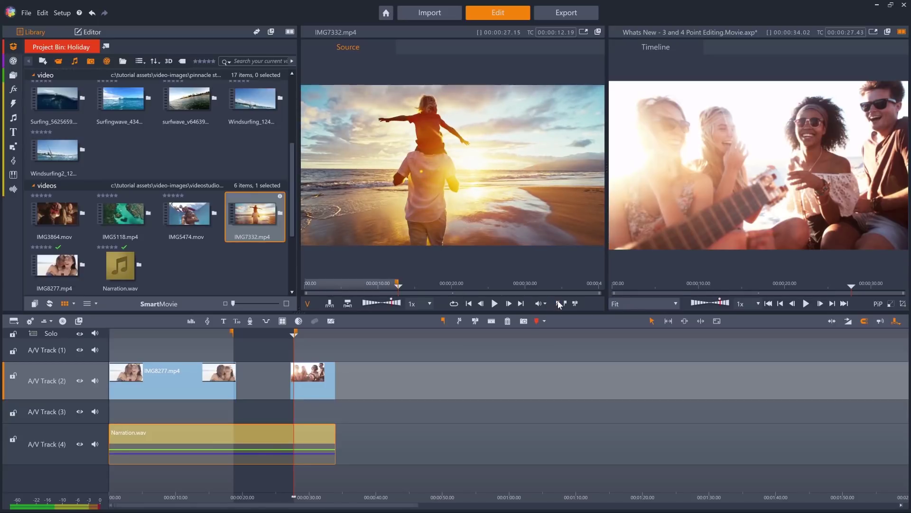
click(332, 303)
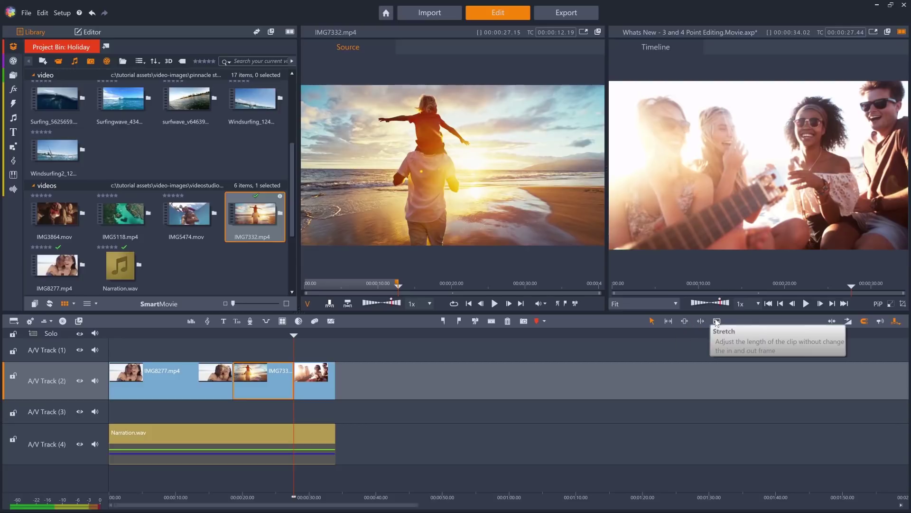
key(Delete)
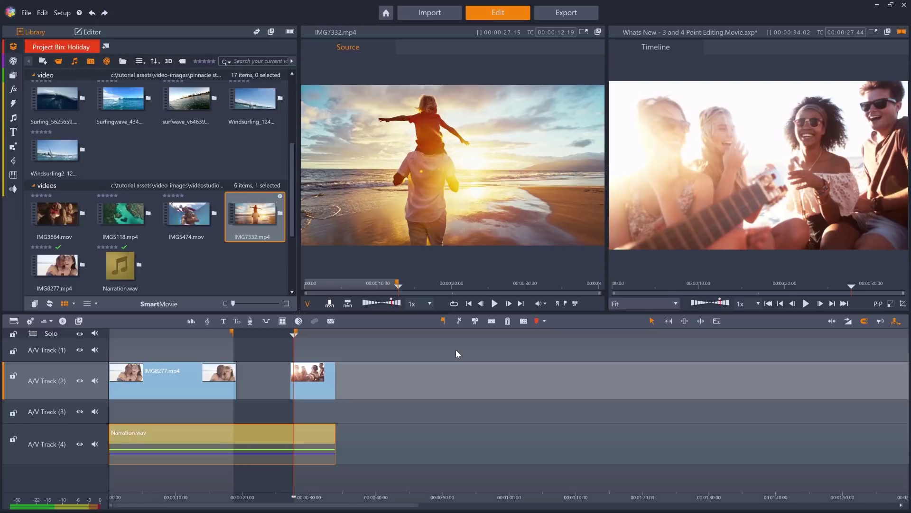
drag(397, 286, 530, 300)
click(566, 302)
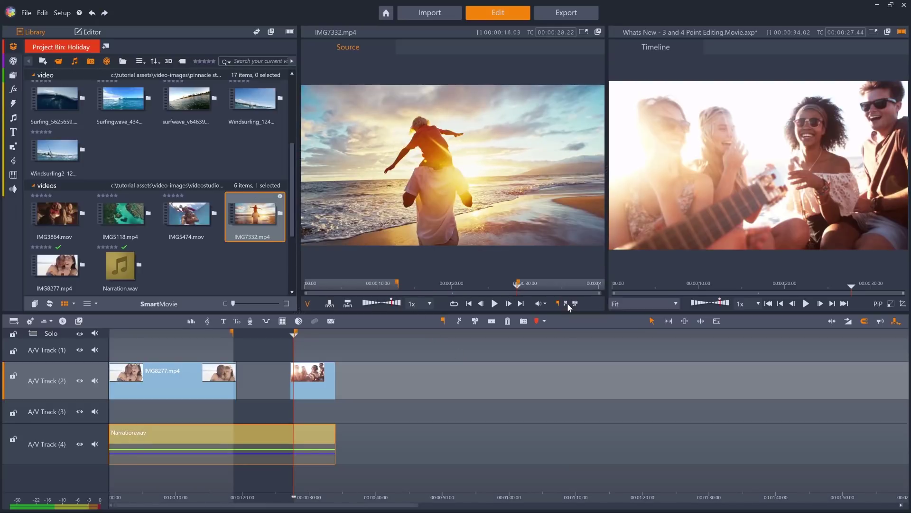
click(349, 304)
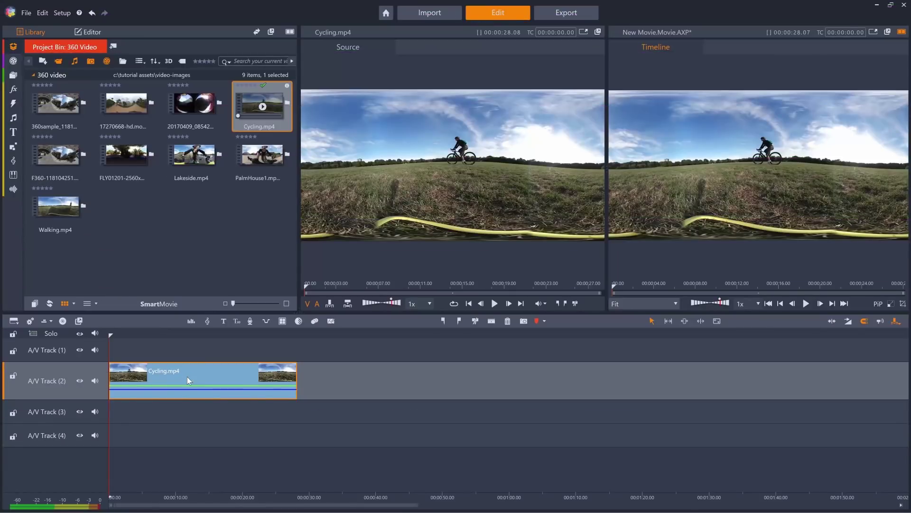
- Bring up the 360 Video > 360 Video Conversion submenu for the Cycling.mp4 timeline clip
right_click(187, 377)
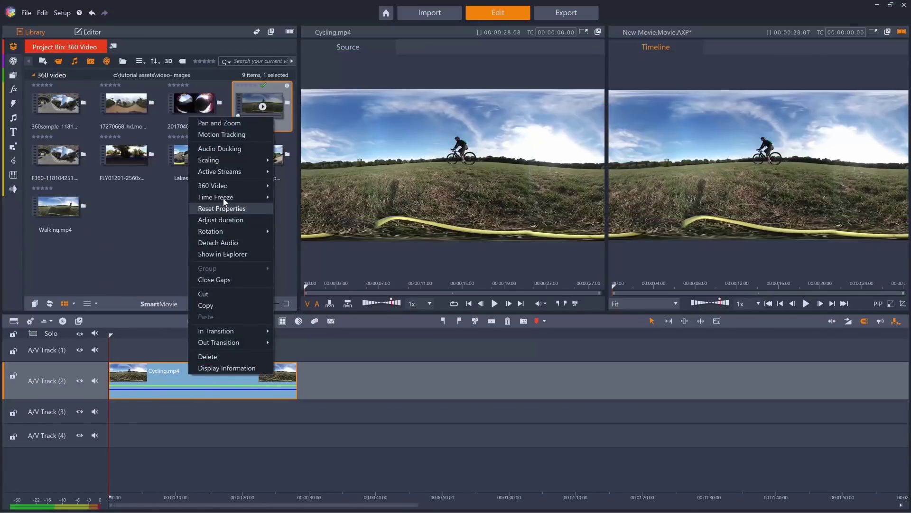
mouse_move(226, 191)
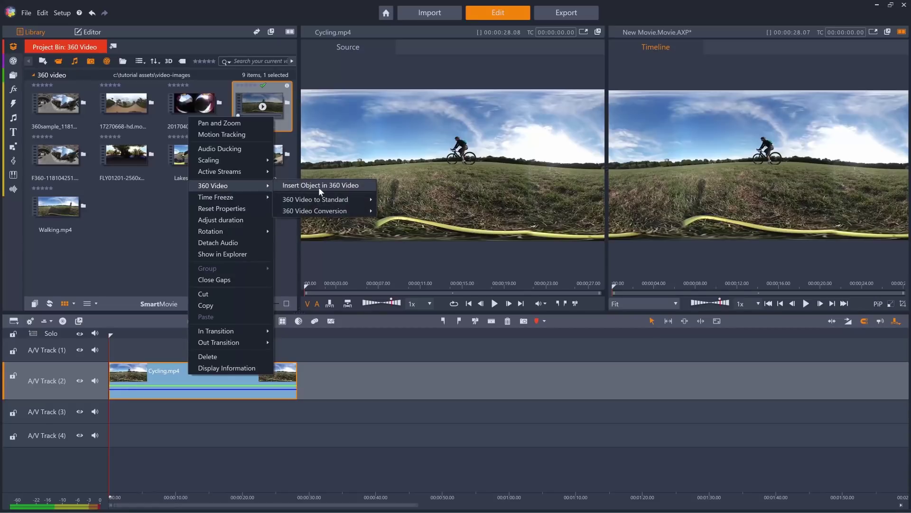
mouse_move(342, 214)
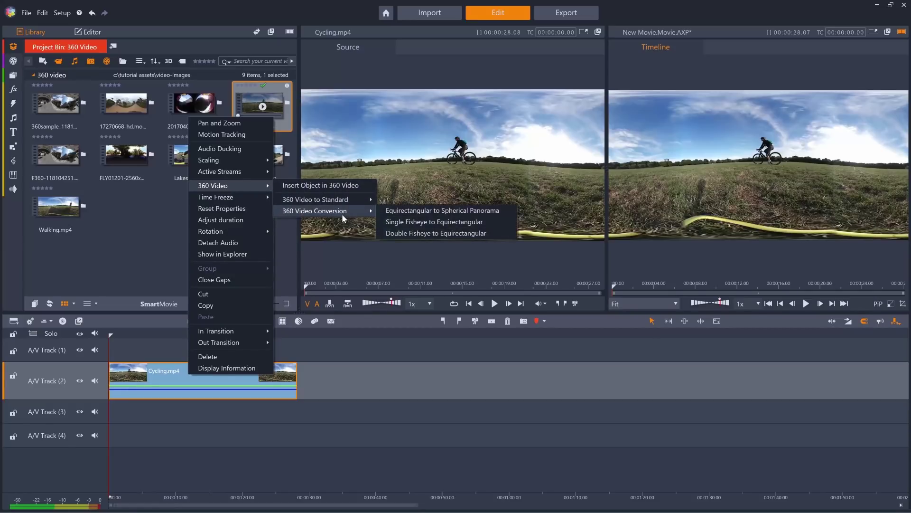
- Convert Cycling.mp4 to a spherical panorama, invert Tiny Planet into a tunnel, and set Zoom to 86
click(460, 213)
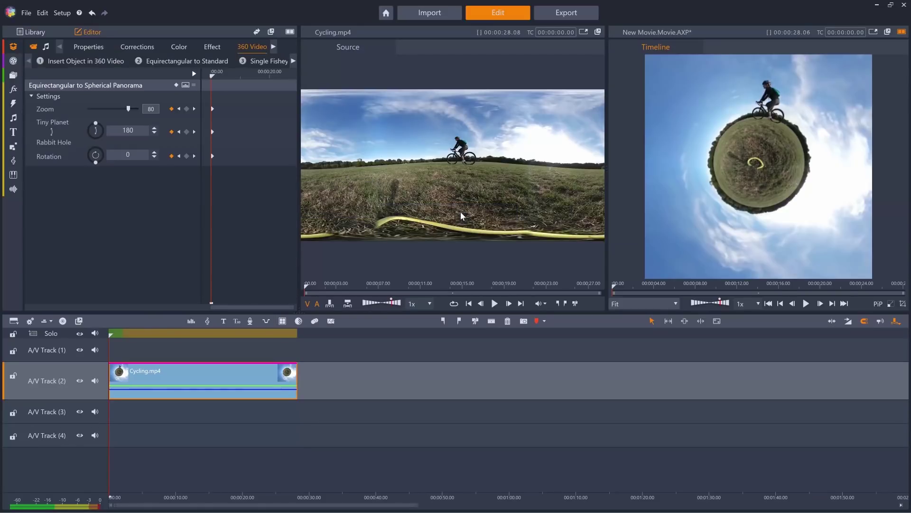
mouse_move(614, 285)
mouse_down()
mouse_move(747, 286)
mouse_move(614, 286)
mouse_up()
drag(97, 125, 98, 143)
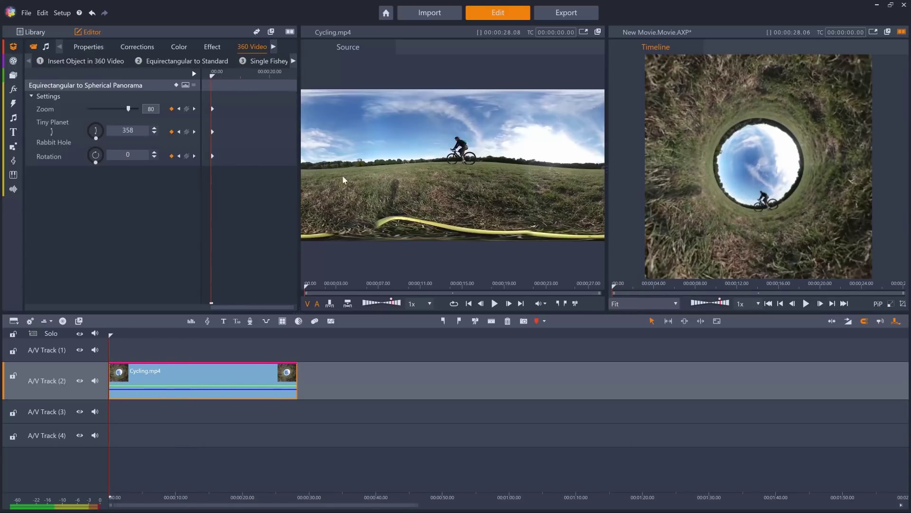
drag(128, 108, 131, 109)
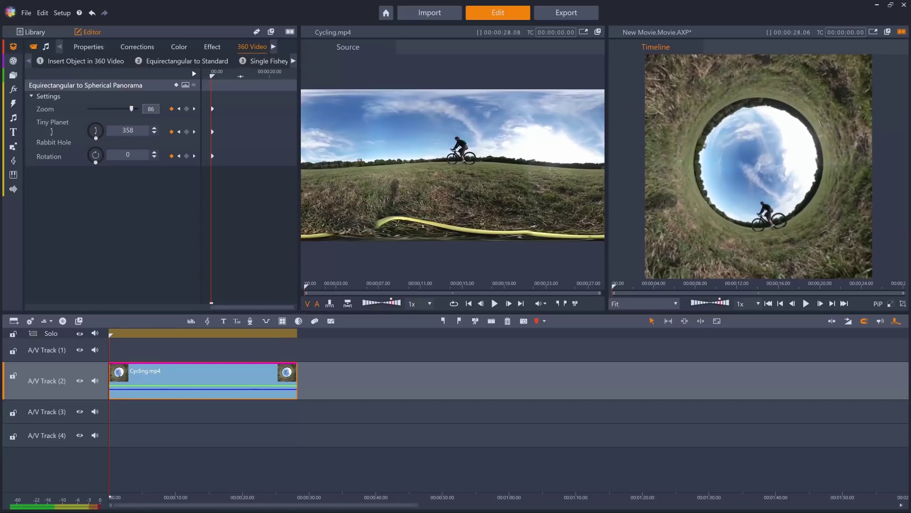
- At 00:00:12.20 set Zoom to 77 and Rotation to 72, then scrub to check the animation
click(249, 74)
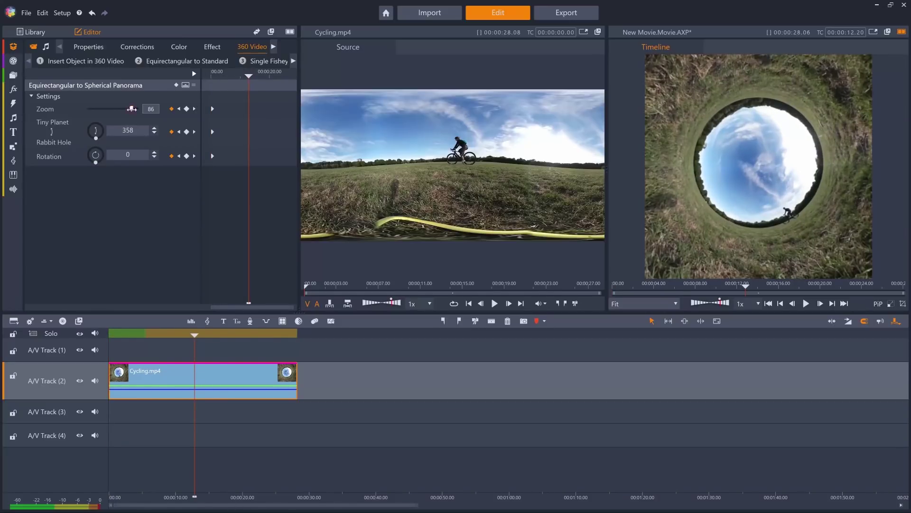
drag(132, 108, 126, 108)
drag(102, 151, 96, 123)
click(769, 303)
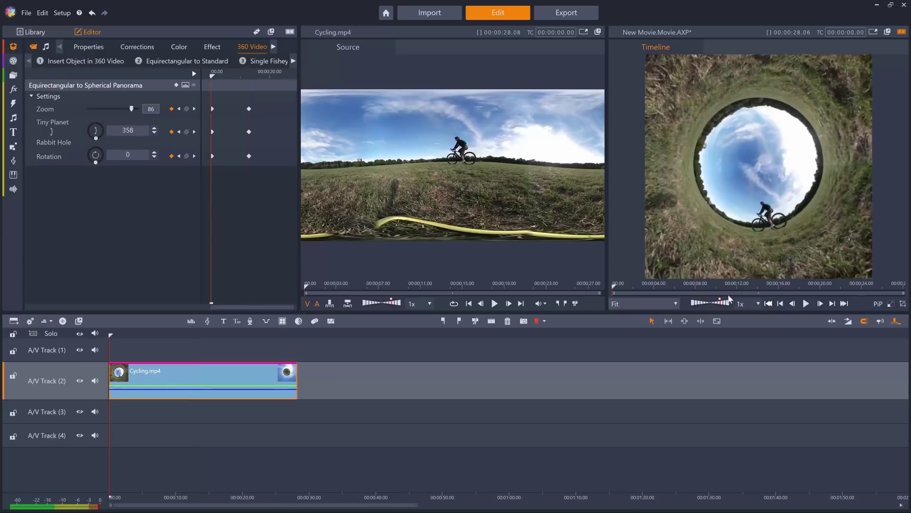
drag(614, 287, 776, 287)
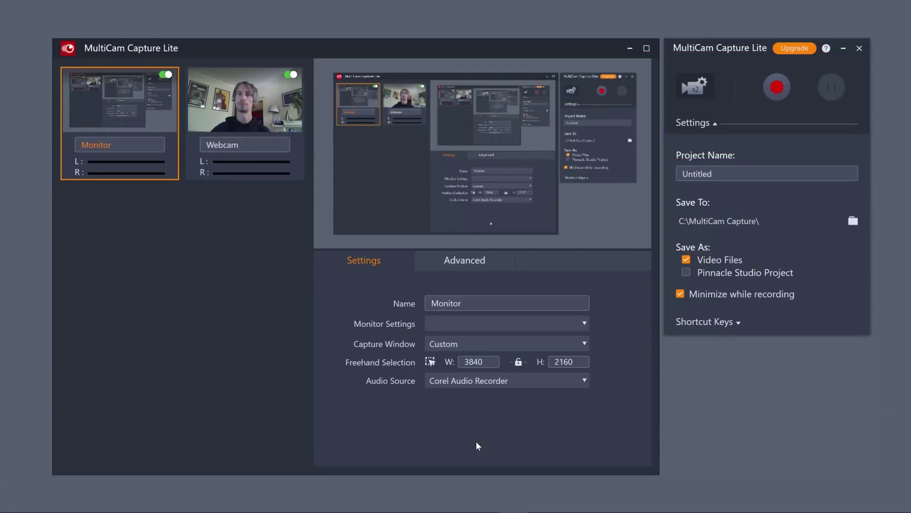
- Set the Monitor source to capture the full screen and keep the webcam at 1280x720
click(459, 344)
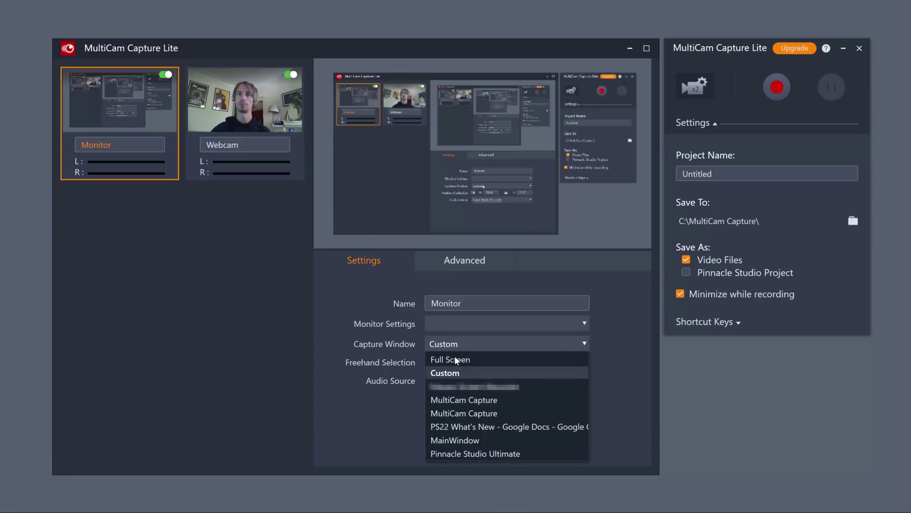
click(456, 359)
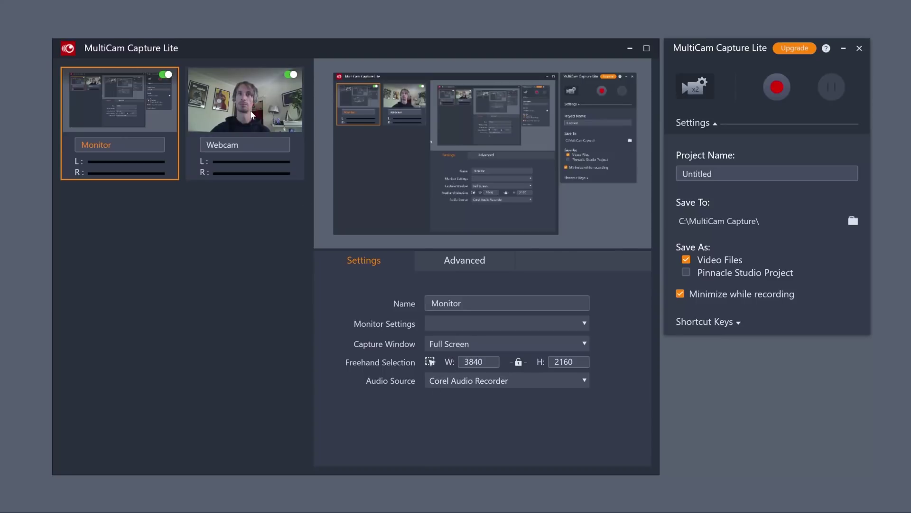
click(253, 115)
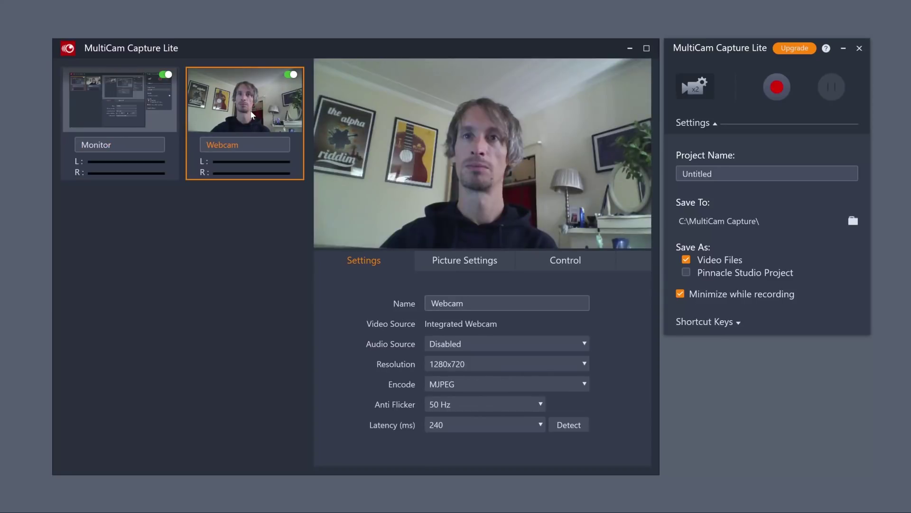
click(481, 371)
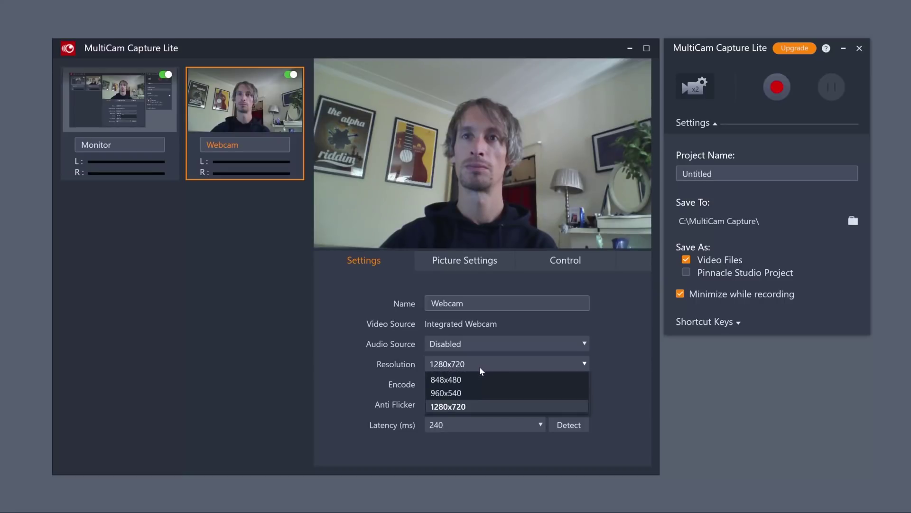
click(481, 369)
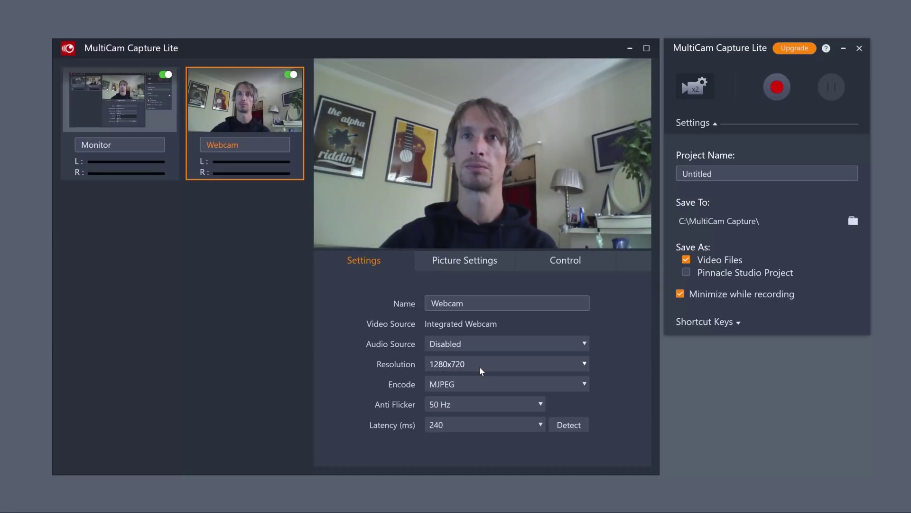
- Use Input 1/2 (Audient iD14) for webcam audio, also save as a Pinnacle Studio Project, and start recording
click(467, 348)
click(473, 374)
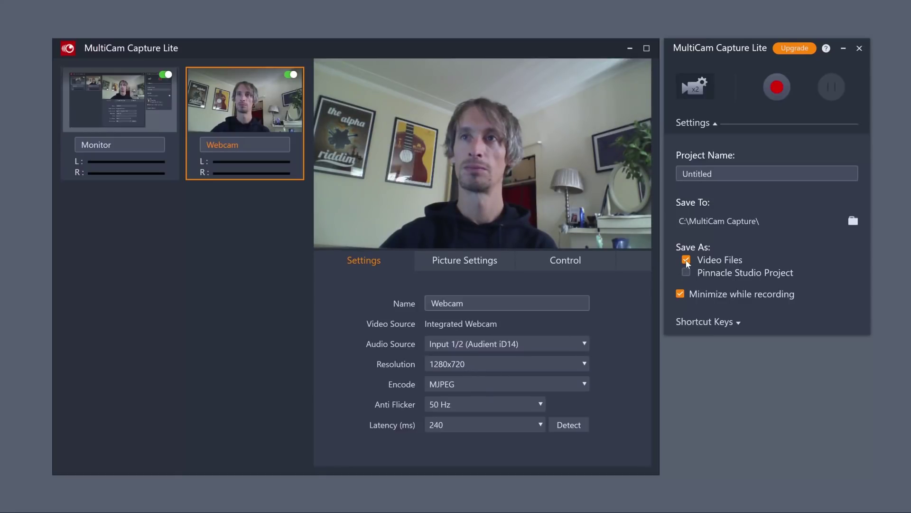
click(686, 273)
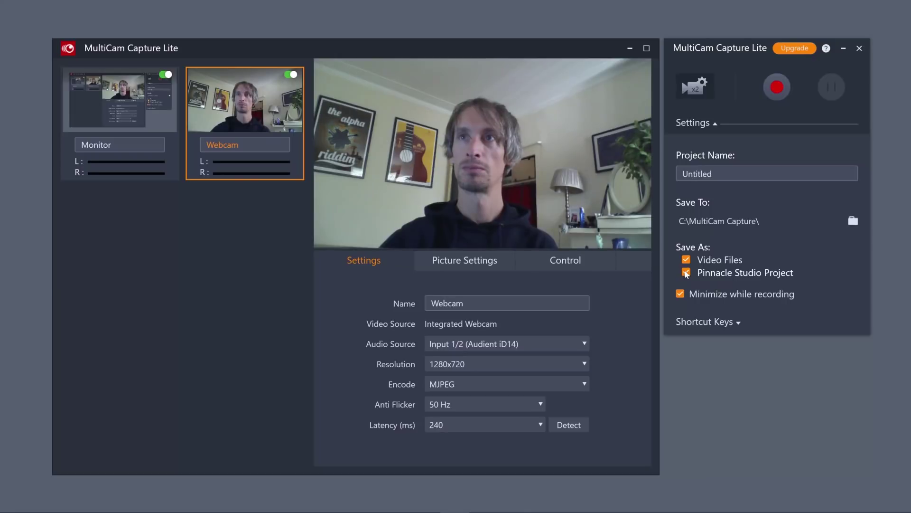
click(773, 90)
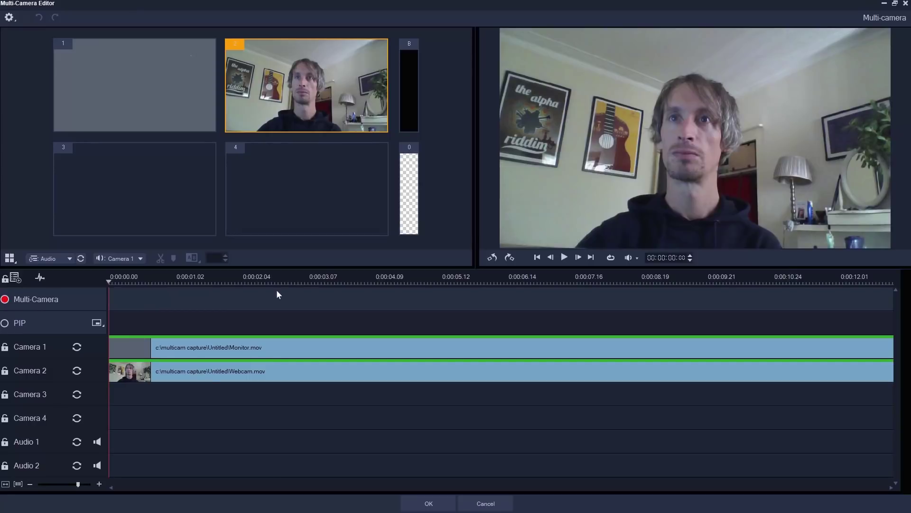
- Apply the Beach theme to the Root Menu and list the Weekend Trip videos as media
click(284, 281)
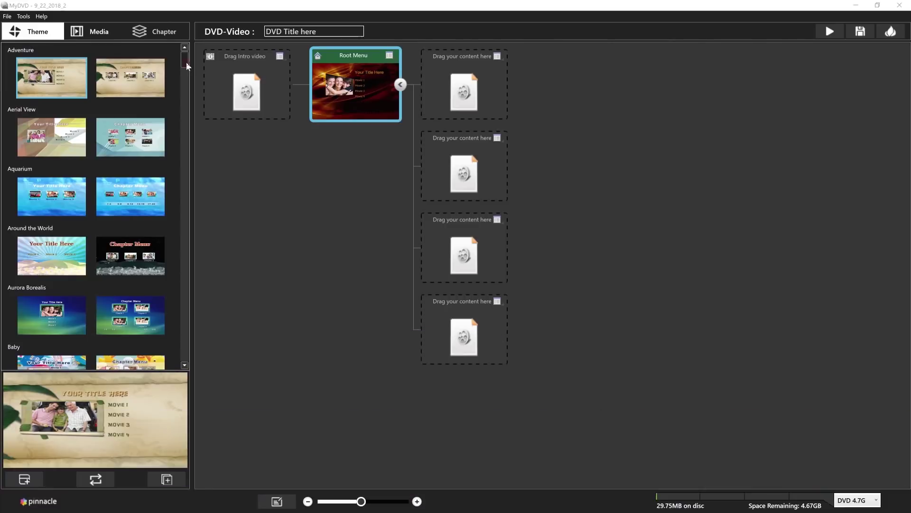
drag(186, 62, 186, 72)
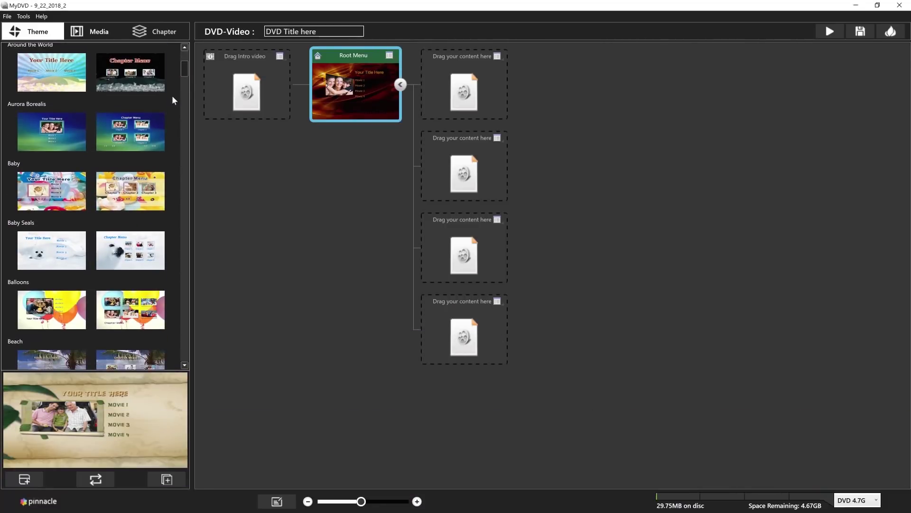
click(57, 305)
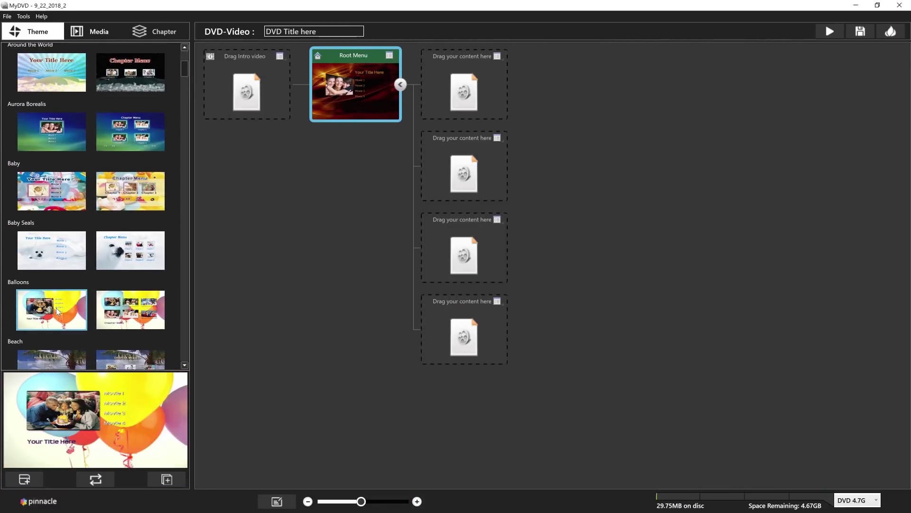
click(60, 358)
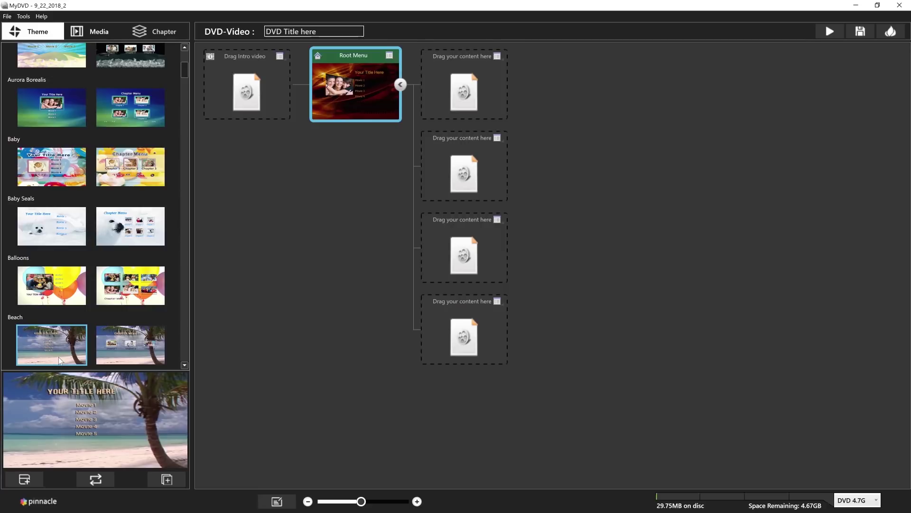
click(32, 480)
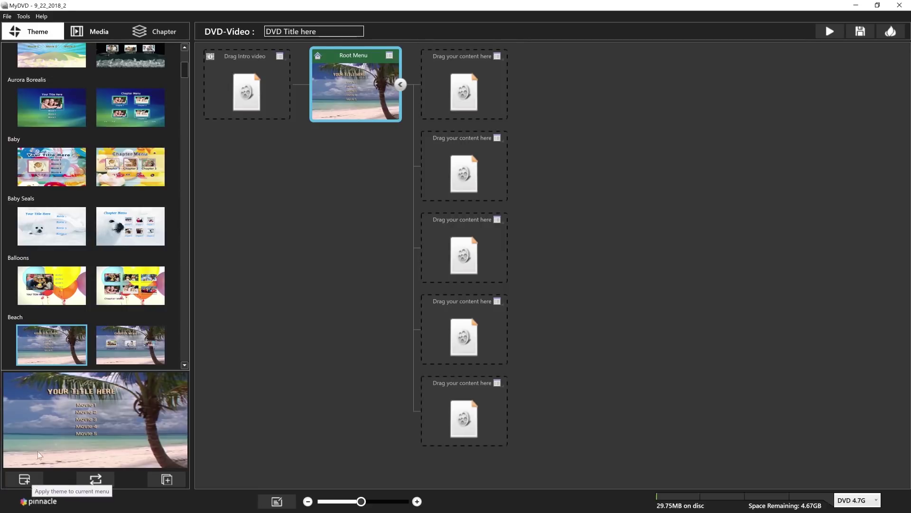
click(96, 35)
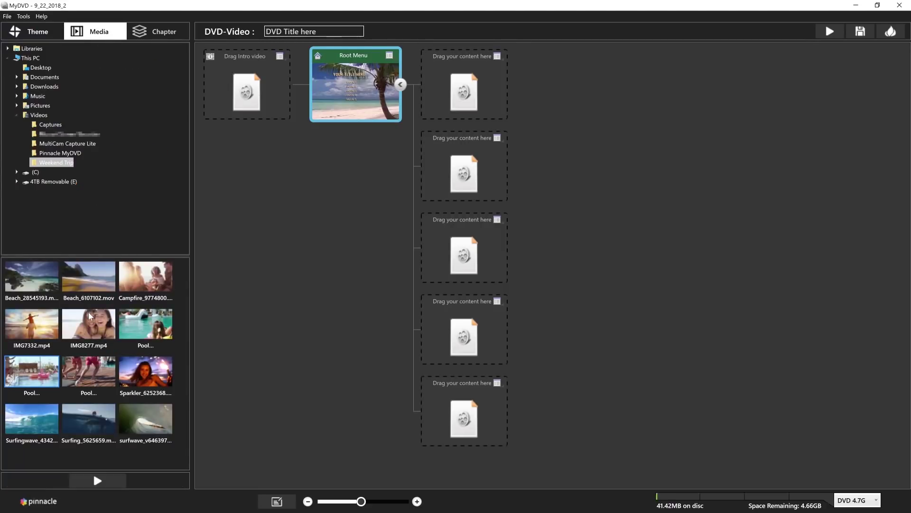
- Add the IMG8277, campfire and pool clips as three titles on the disc menu
drag(89, 323, 471, 126)
drag(152, 285, 469, 175)
drag(42, 373, 473, 252)
- Rename the three titles to Sisters, Campfire and Splash!
click(497, 56)
click(509, 72)
text(Sisters)
key(Return)
click(497, 137)
click(510, 154)
text(Campfire)
key(Return)
click(497, 219)
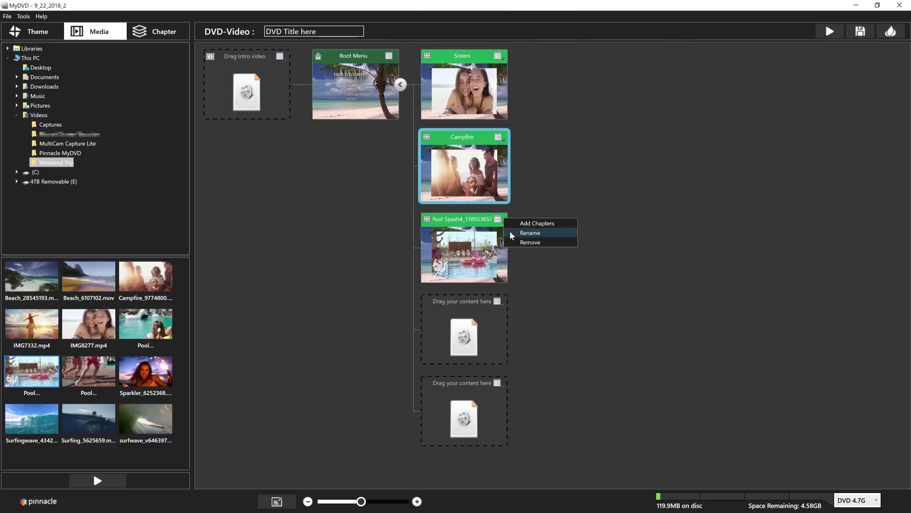
click(513, 235)
text(Splash!)
key(Return)
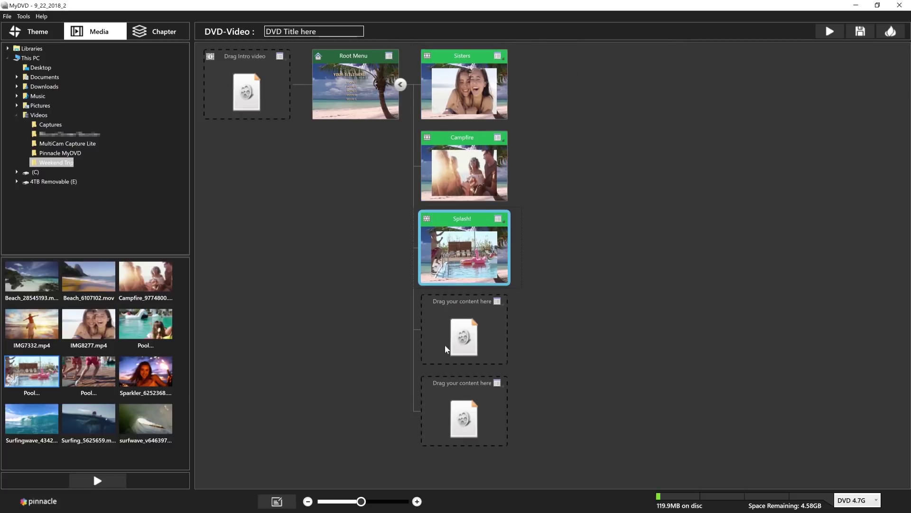
- On the Root Menu, move the heading and stack Sisters, Campfire, Splash! buttons below it
click(277, 501)
click(391, 146)
drag(391, 146, 487, 204)
click(361, 213)
drag(389, 207, 510, 261)
click(396, 242)
drag(387, 280, 510, 327)
click(399, 258)
drag(399, 259, 509, 304)
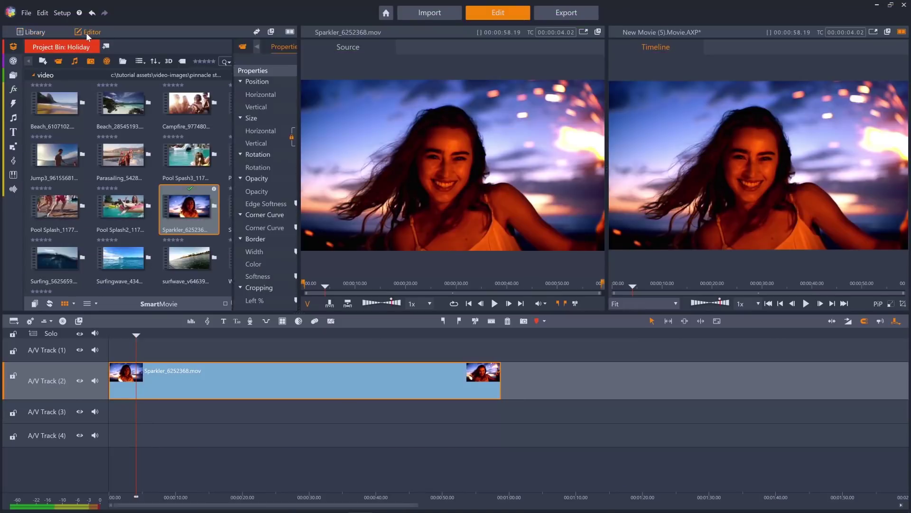
- Show the NewBlue Video Essentials add-on effects for the sparkler clip
click(86, 33)
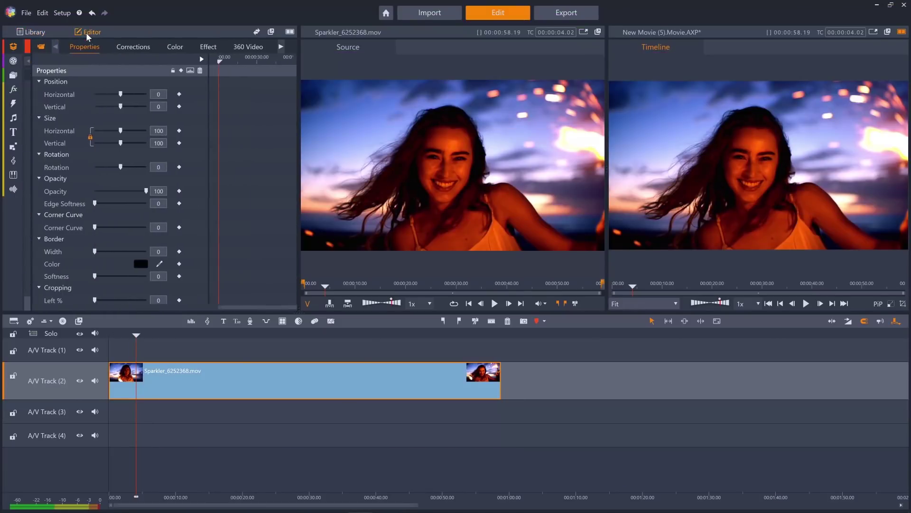
click(198, 47)
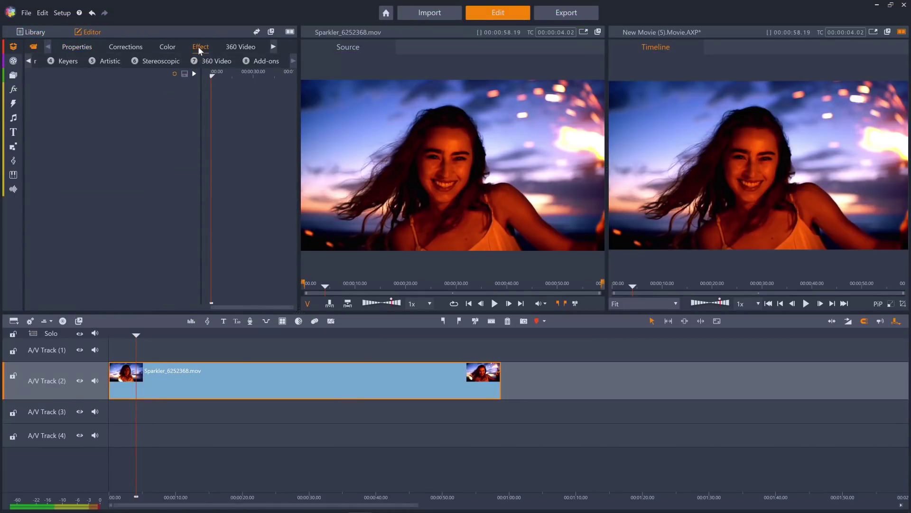
click(266, 65)
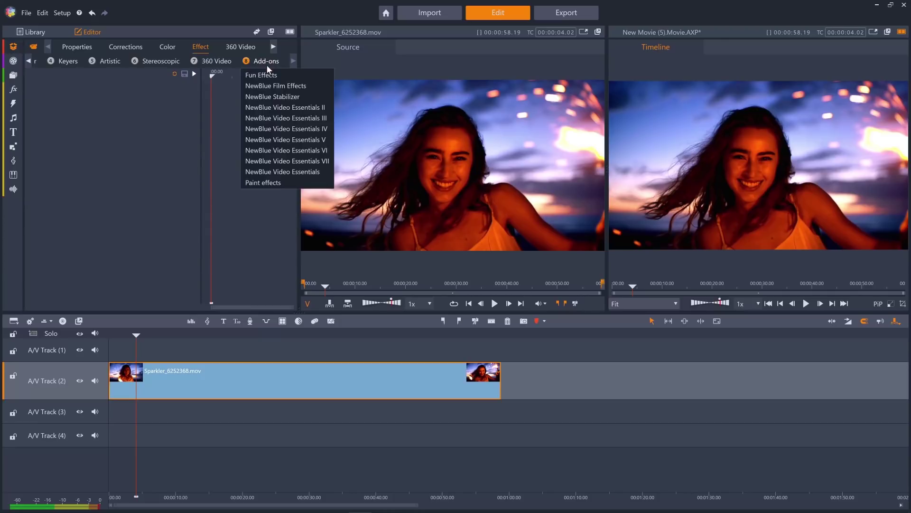
click(284, 172)
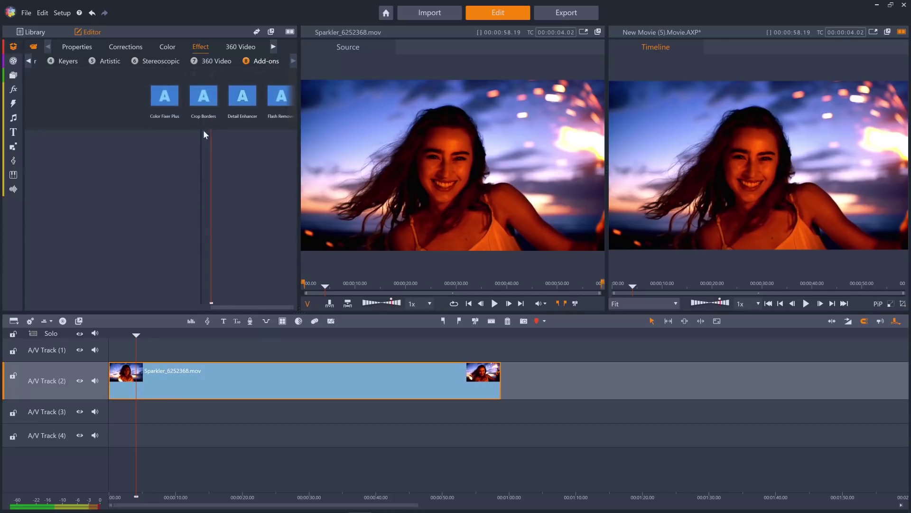
- Try Color Fixer Plus with the Sepia preset on the sparkler clip, then remove it
double_click(160, 97)
click(147, 98)
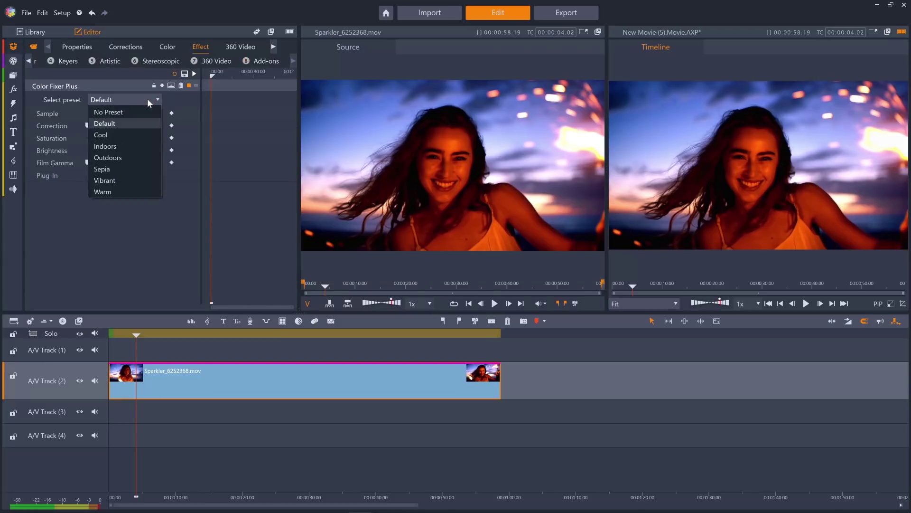
click(118, 168)
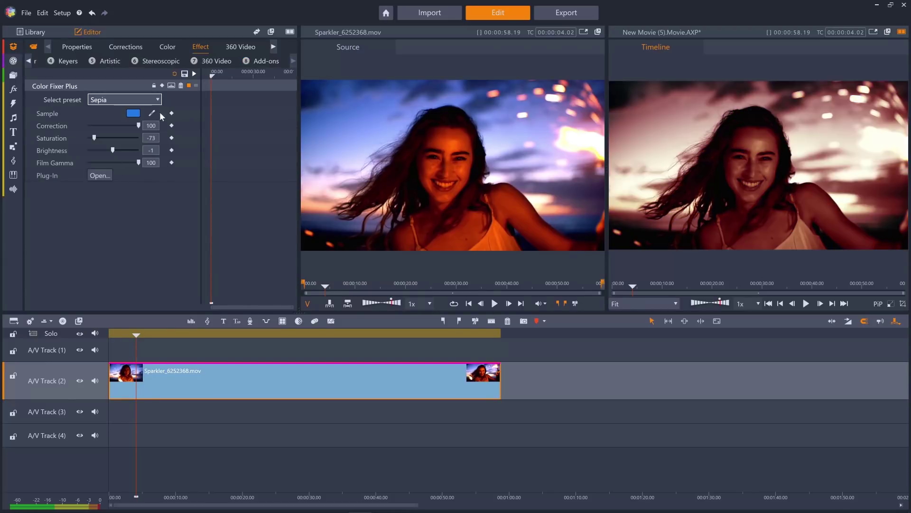
click(180, 86)
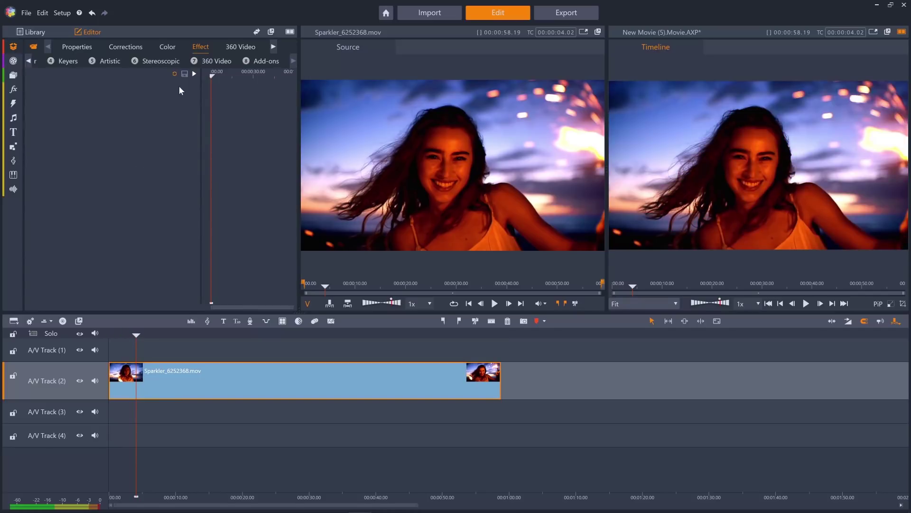
- Try the NewBlue Pixelator over the face in the sparkler clip, then remove it
click(259, 61)
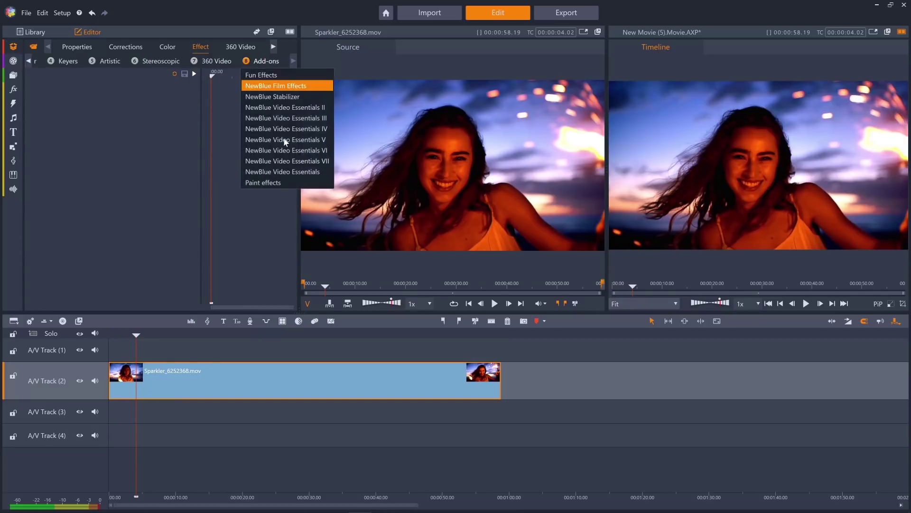
click(290, 173)
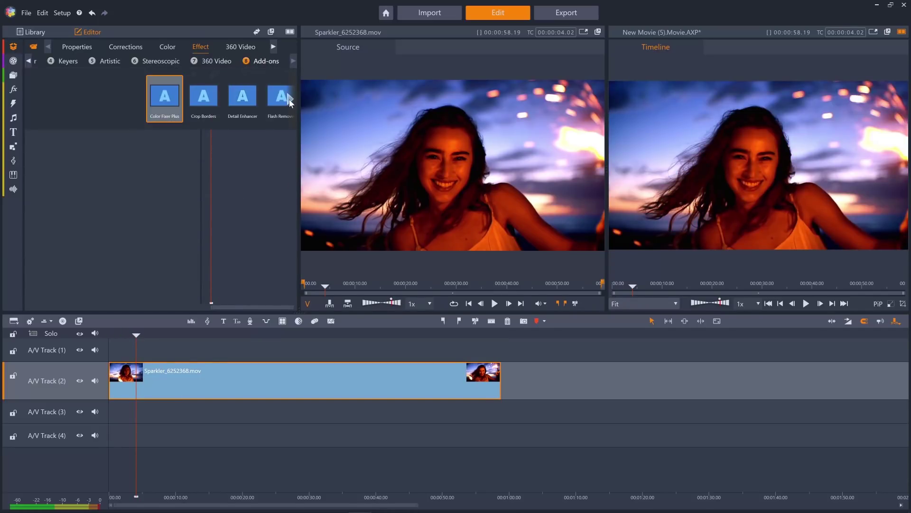
click(290, 101)
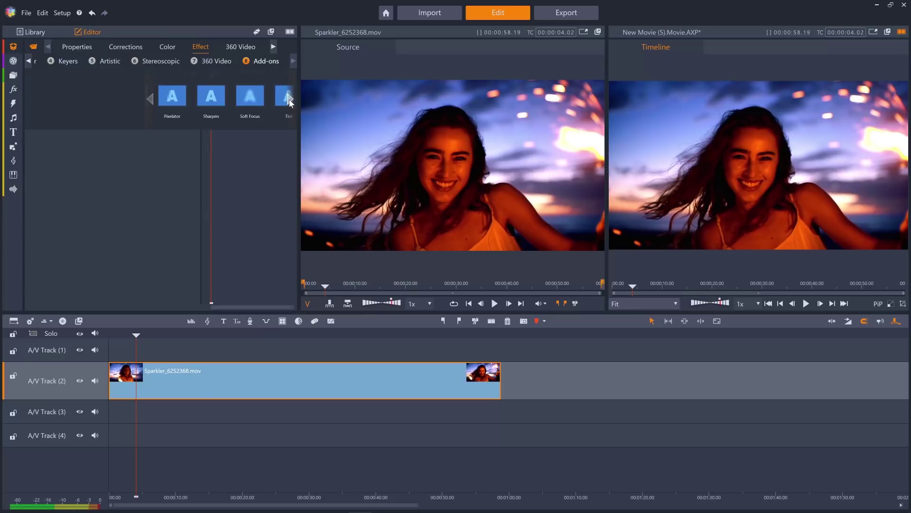
click(170, 100)
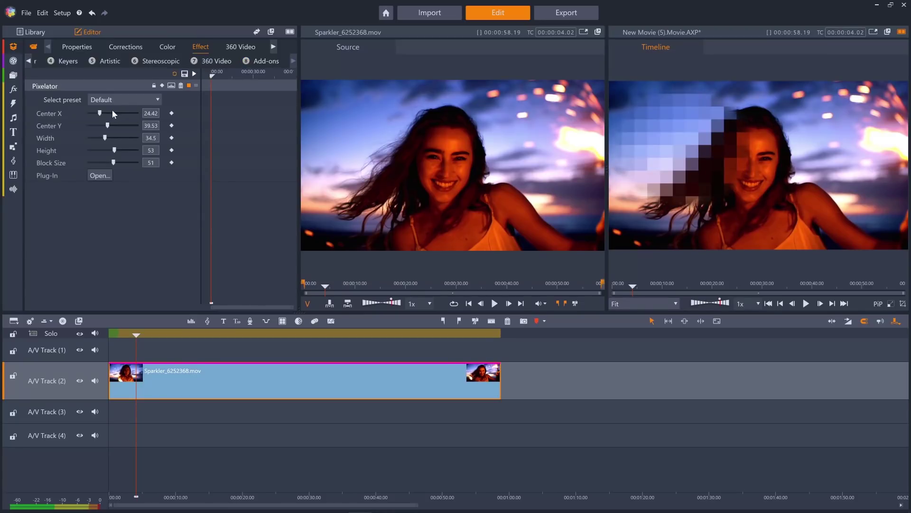
drag(114, 116, 112, 114)
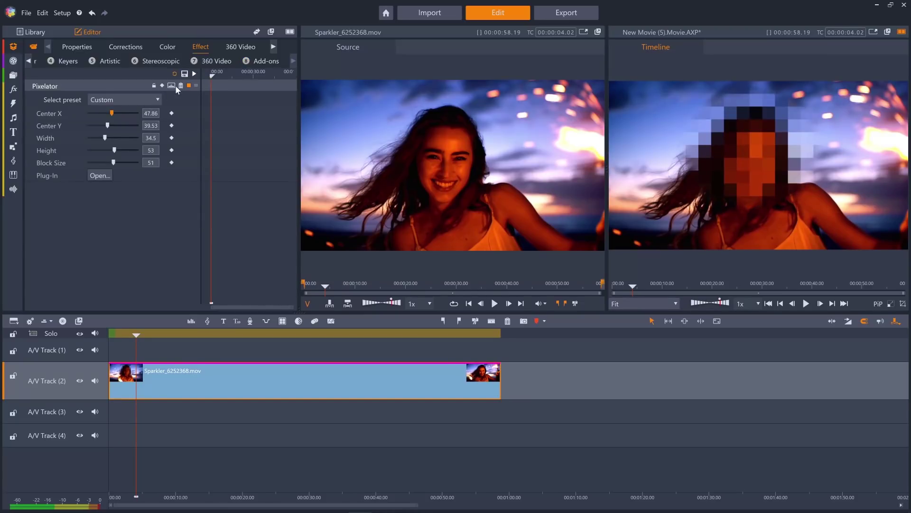
click(180, 86)
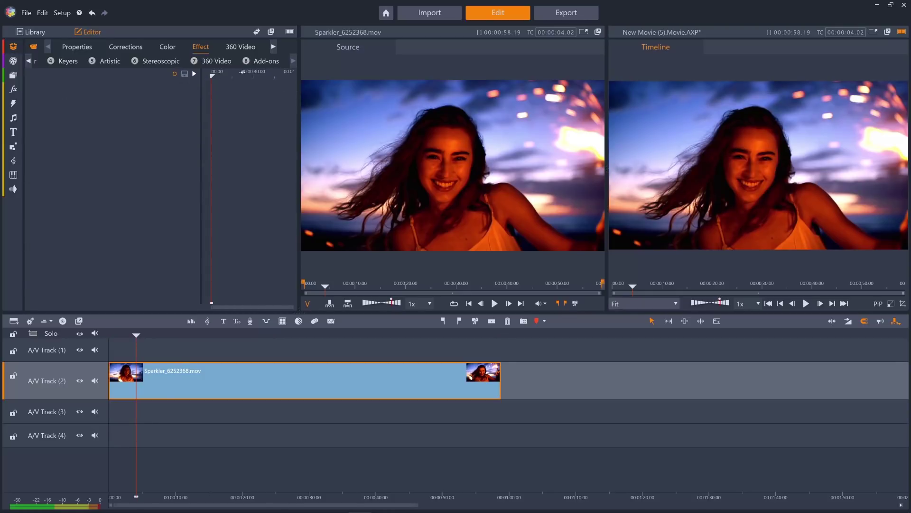
- Apply NewBlue Touch Up to the sparkler clip with the Painted preset
click(269, 65)
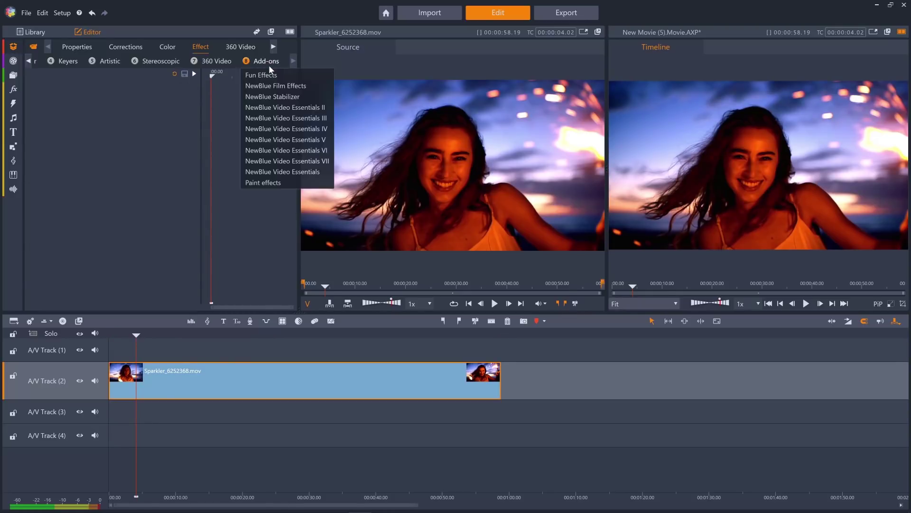
click(272, 171)
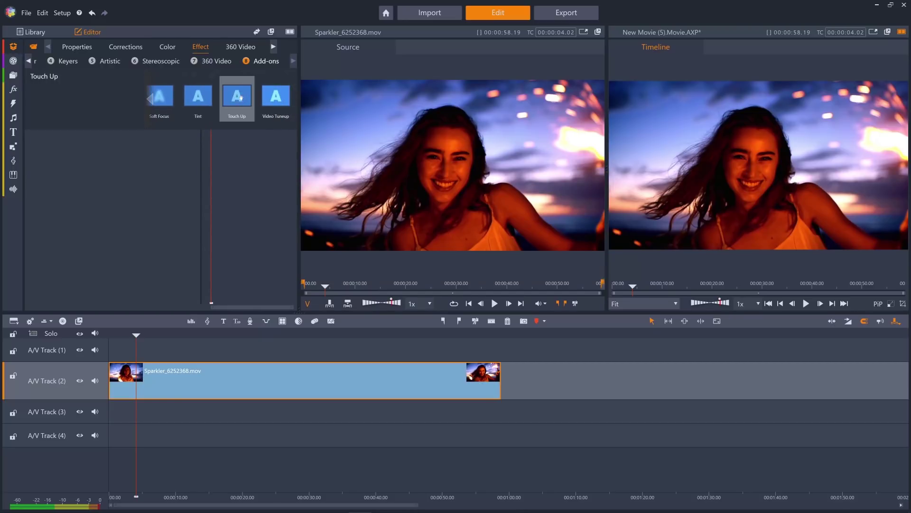
double_click(242, 100)
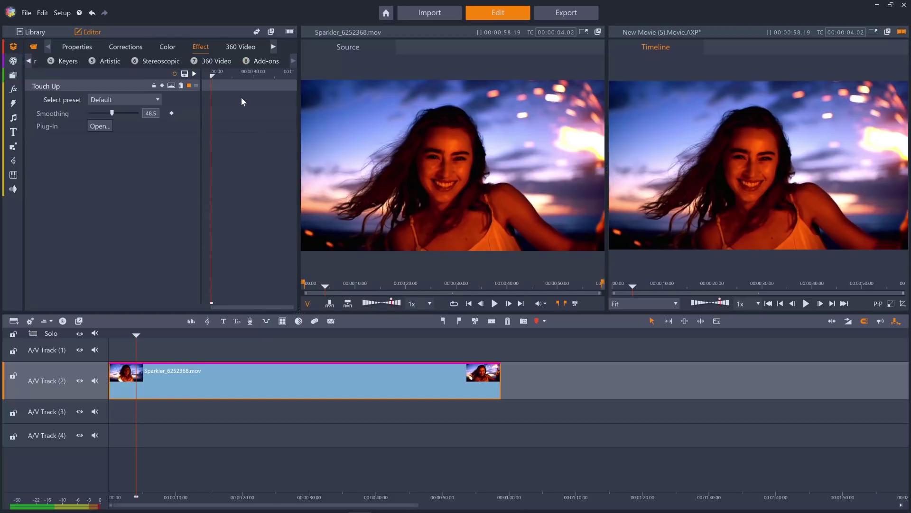
click(152, 102)
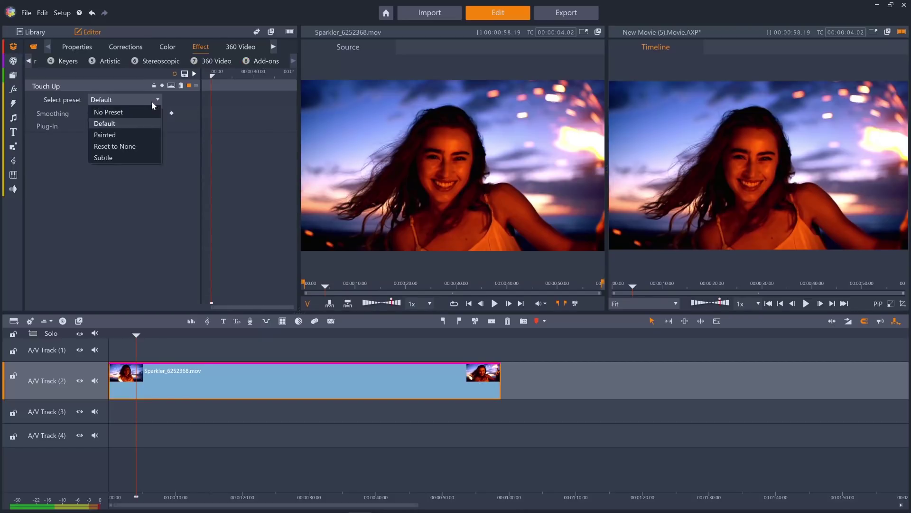
click(124, 133)
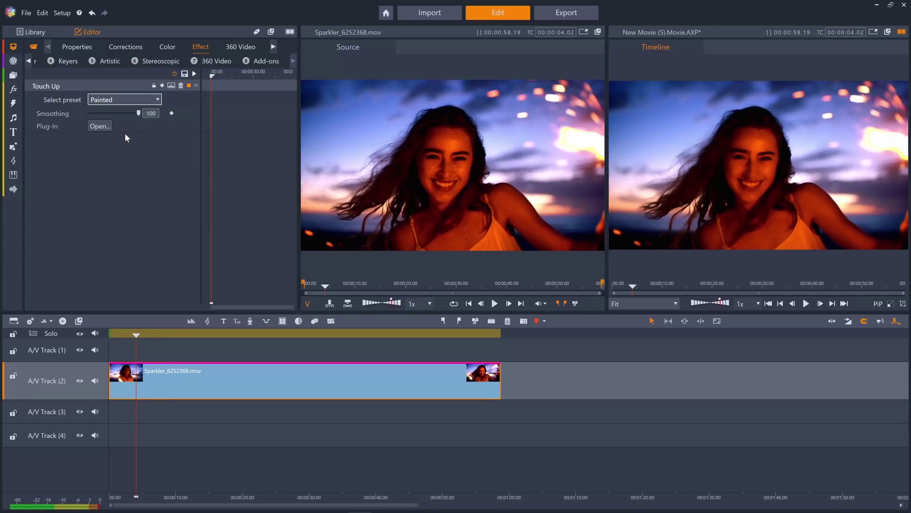